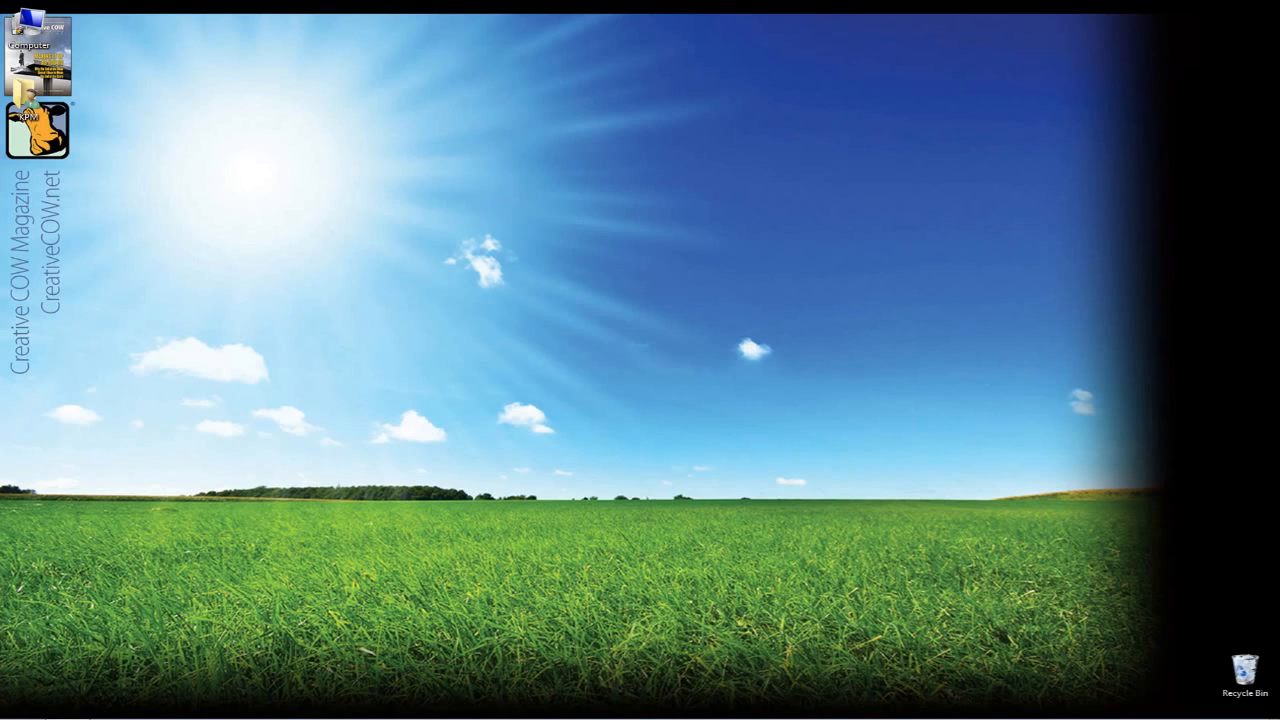
# Switch to Avid Symphony, open the project's Keyboard settings, and place the keyboard layout over the source monitor
pyautogui.hotkey('alt', 'Tab')
pyautogui.hotkey('alt', 'Tab')
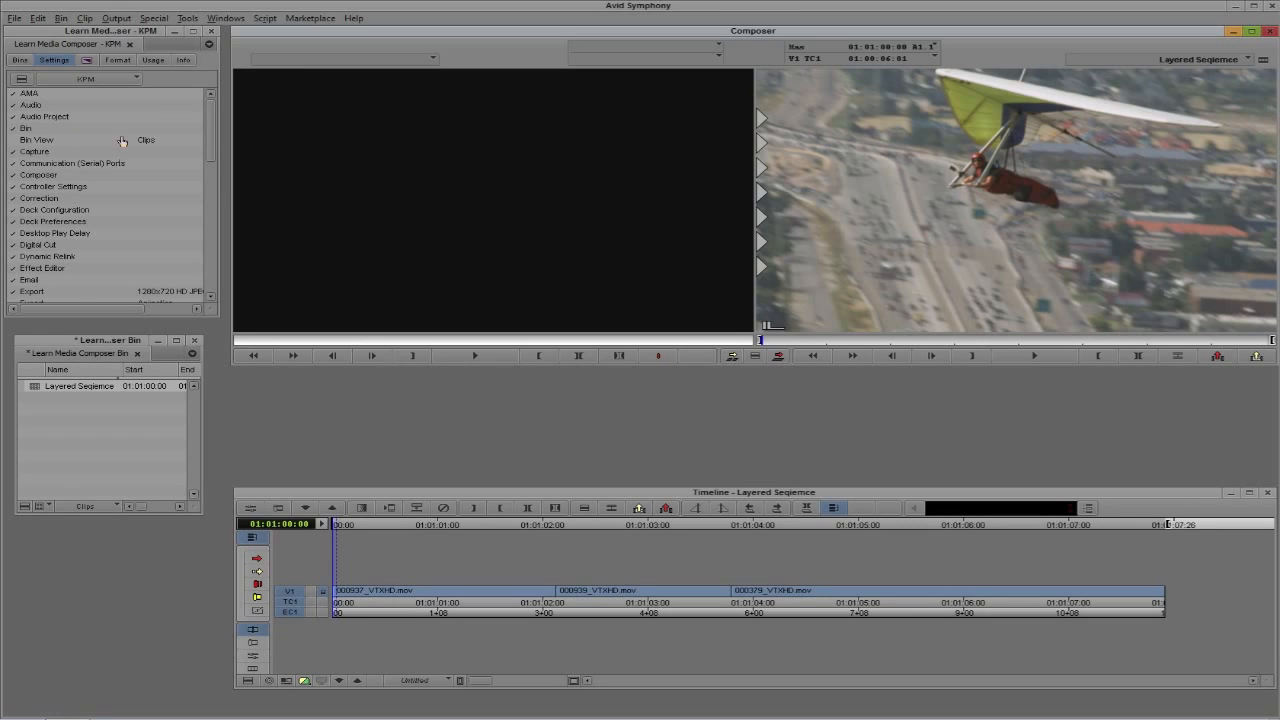
pyautogui.moveTo(209, 120); pyautogui.dragTo(213, 182)
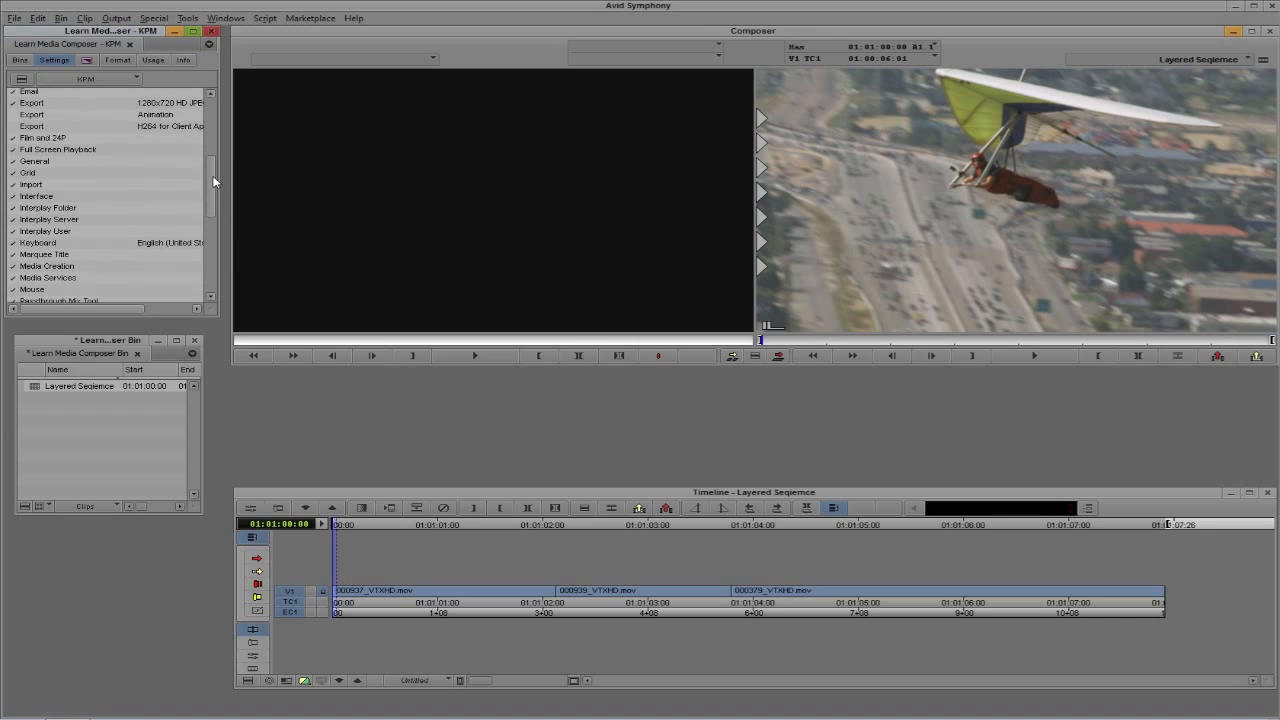
pyautogui.doubleClick(56, 246)
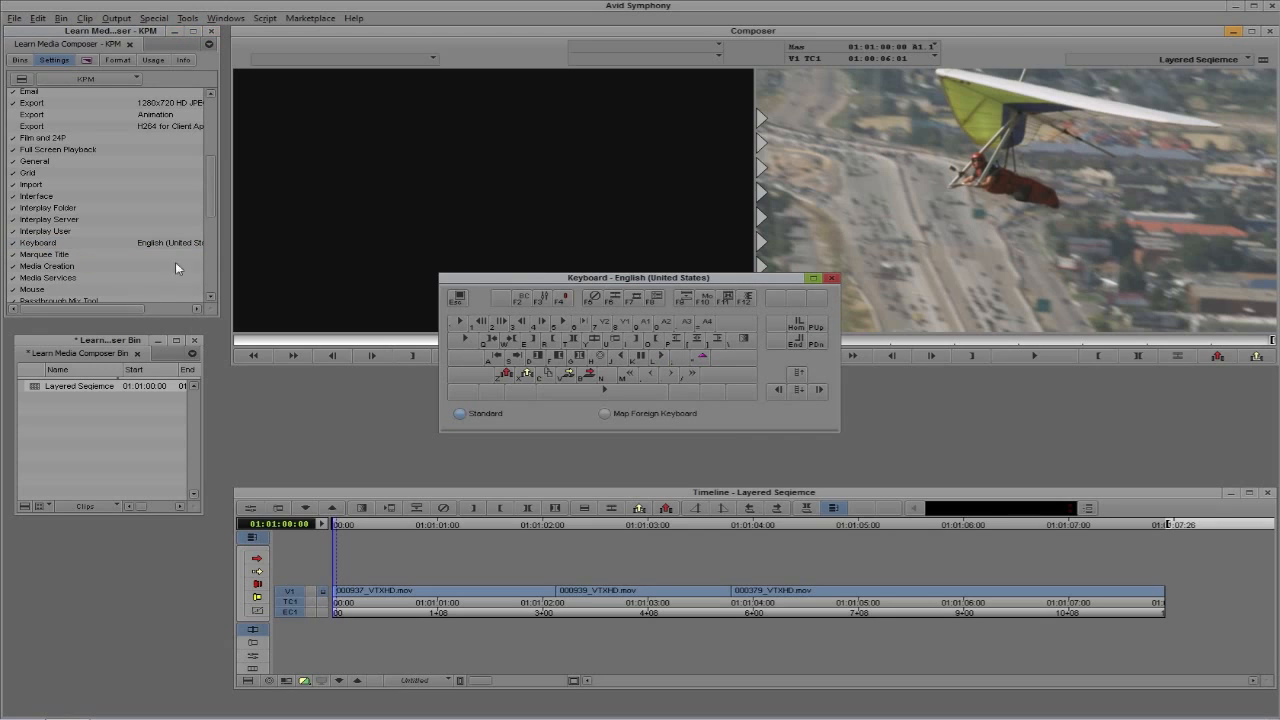
pyautogui.moveTo(537, 283); pyautogui.dragTo(341, 167)
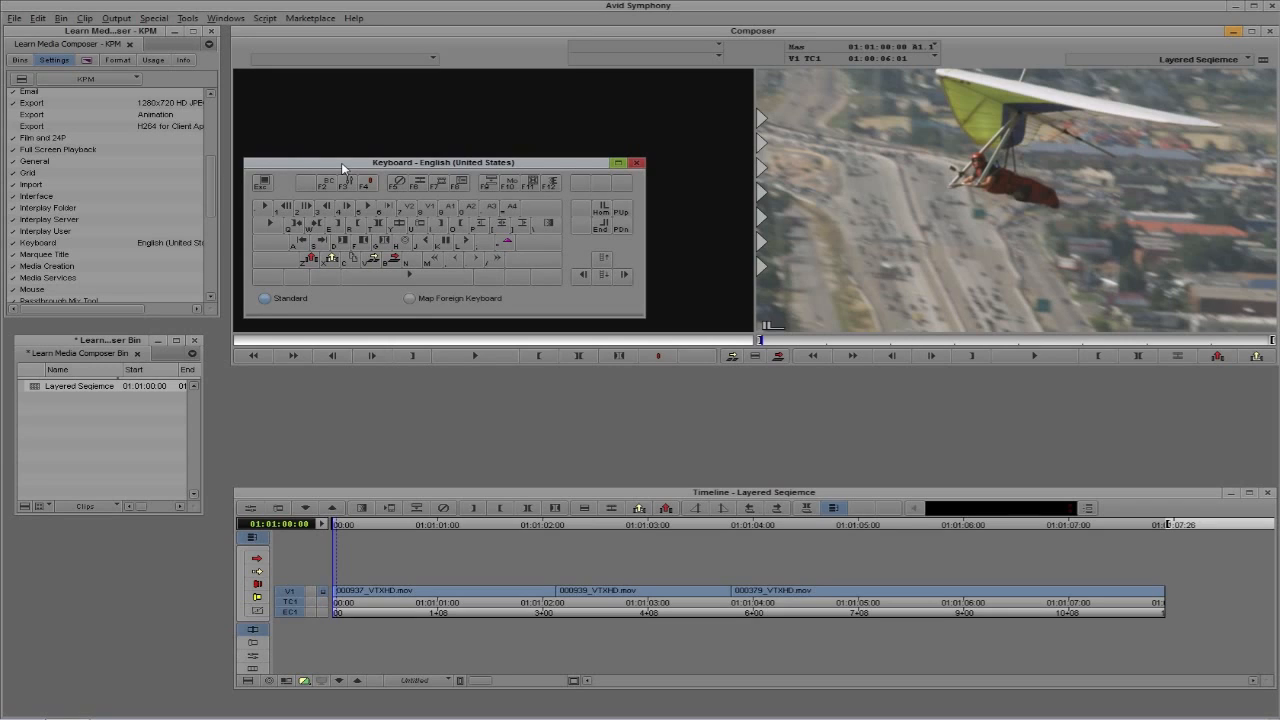
pyautogui.press('shift')
# Open the Command Palette and place it directly below the keyboard layout
pyautogui.click(189, 19)
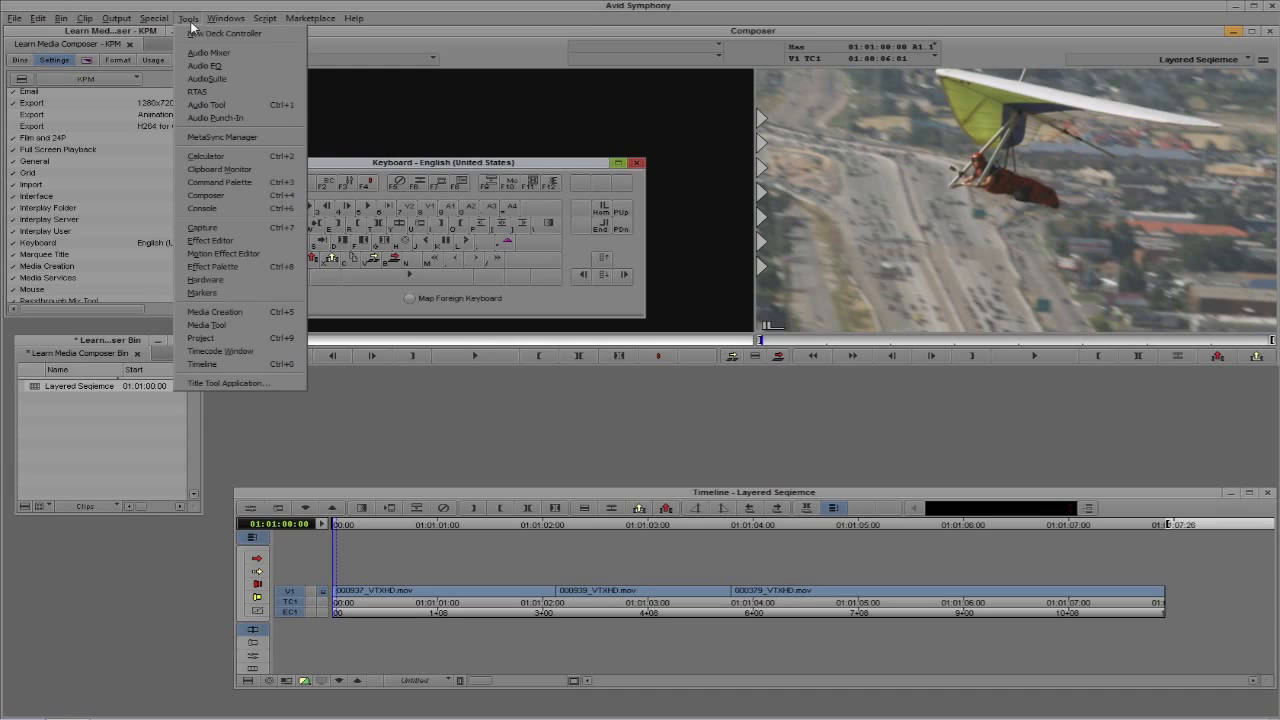
pyautogui.click(211, 183)
pyautogui.moveTo(269, 62); pyautogui.dragTo(509, 331)
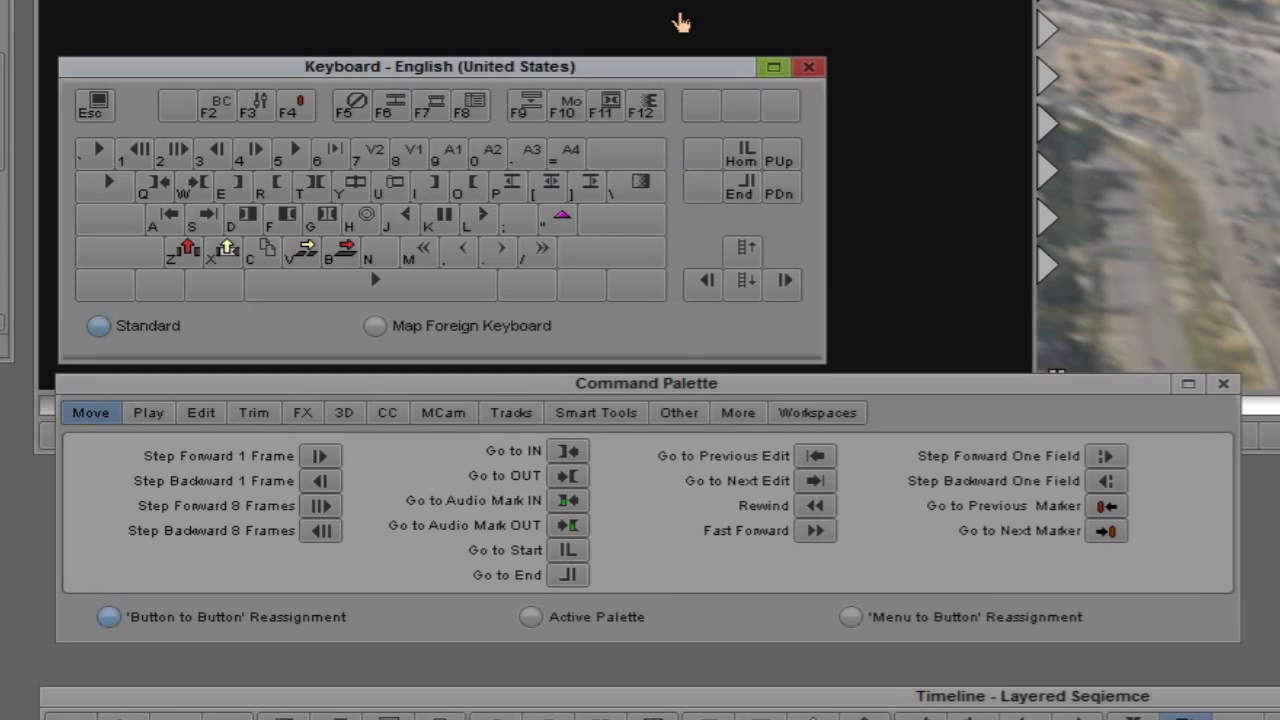
# Check the shifted key layout, and map Step Forward One Field to the right arrow key and Step Backward One Field to the left arrow key
pyautogui.press('shift')
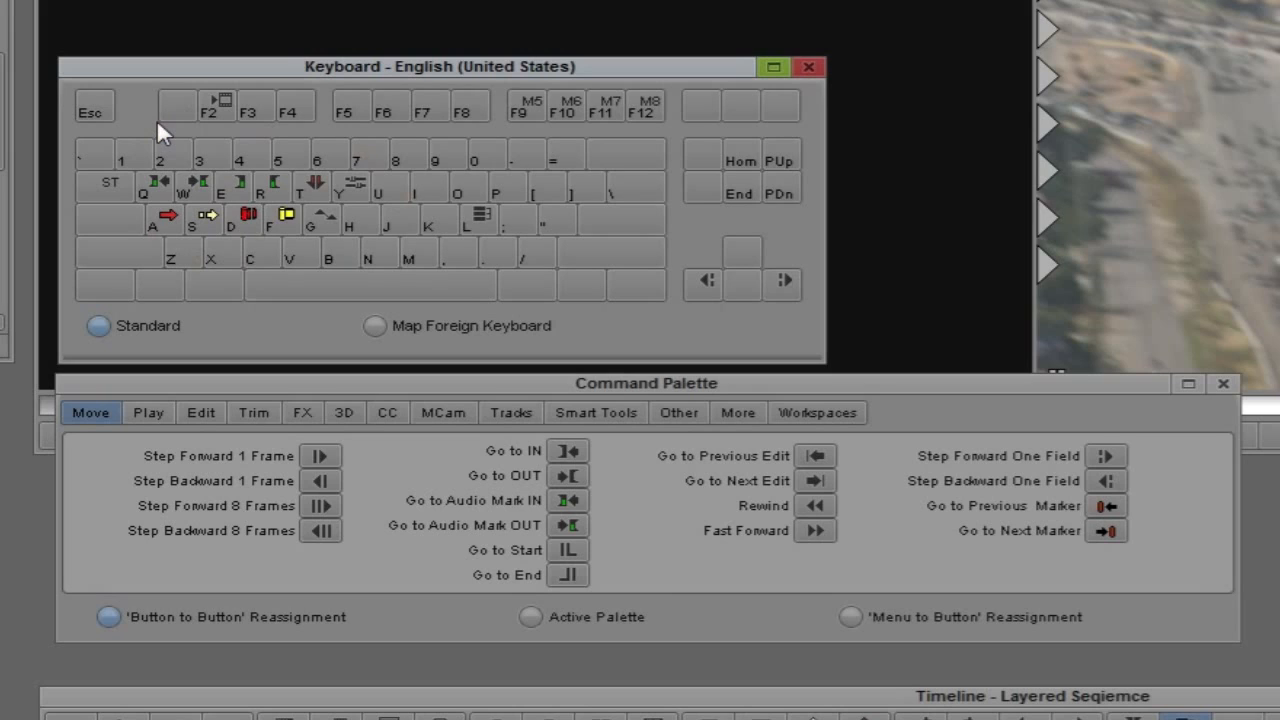
pyautogui.press('shift')
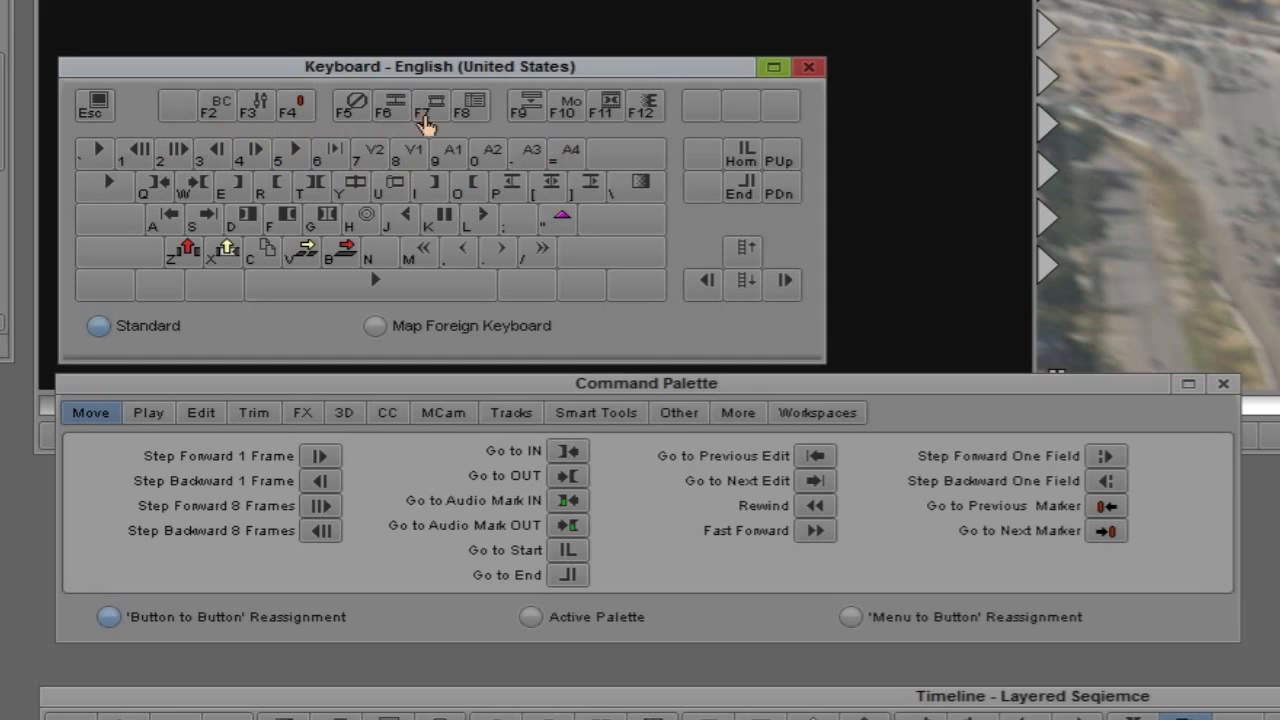
pyautogui.press('shift')
pyautogui.moveTo(1106, 462); pyautogui.dragTo(786, 284)
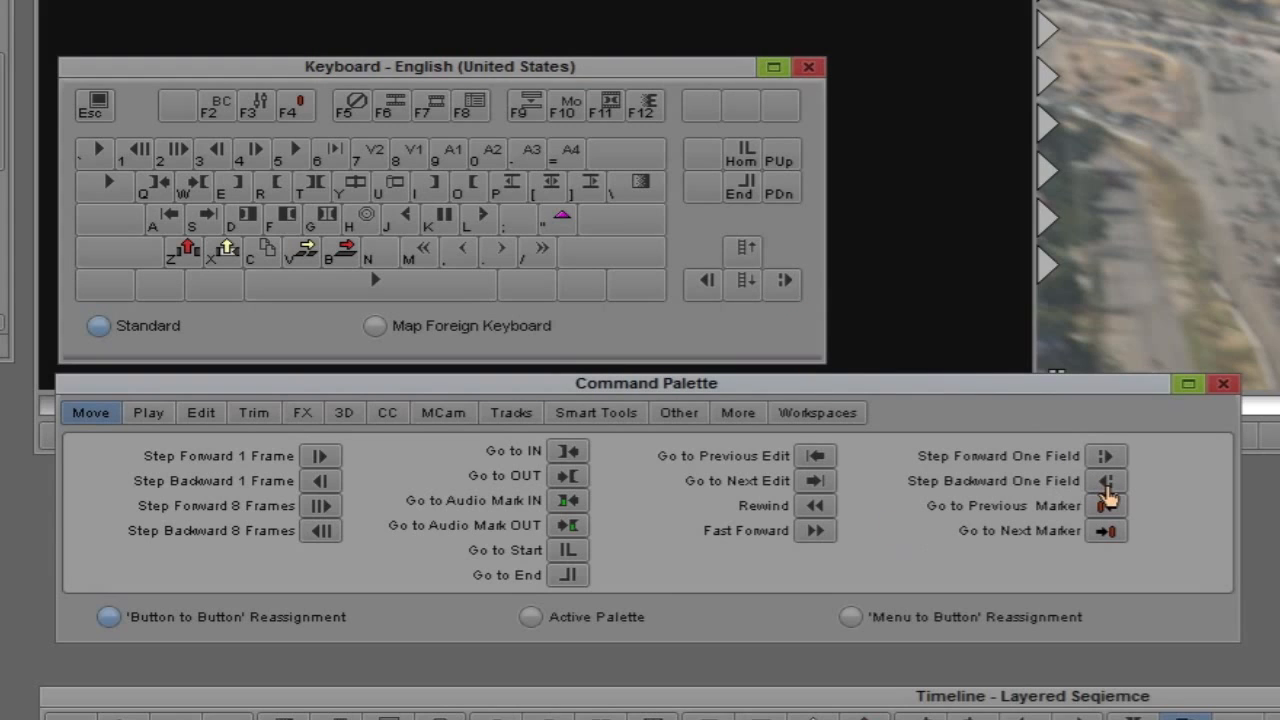
pyautogui.moveTo(1106, 484); pyautogui.dragTo(710, 300)
pyautogui.click(440, 67)
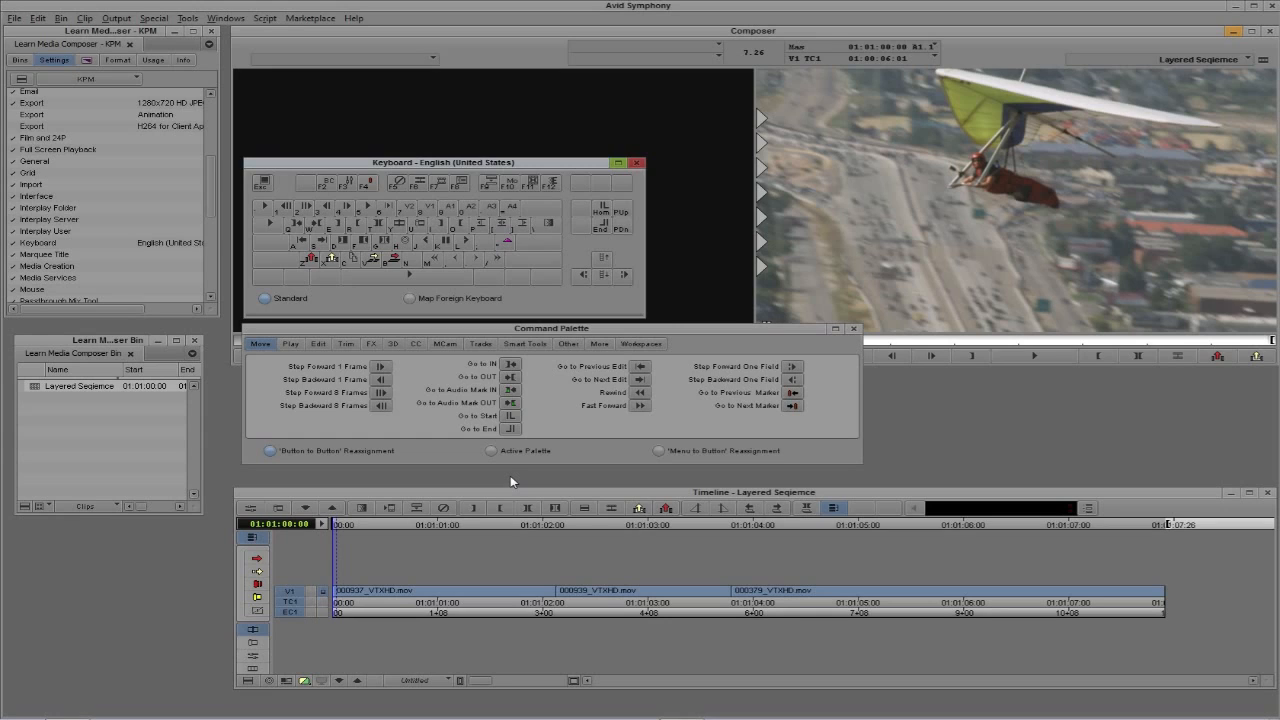
# Activate 'Menu to Button' Reassignment and map the Clip command Batch Import to the shifted F3 key
pyautogui.press('shift')
pyautogui.click(658, 450)
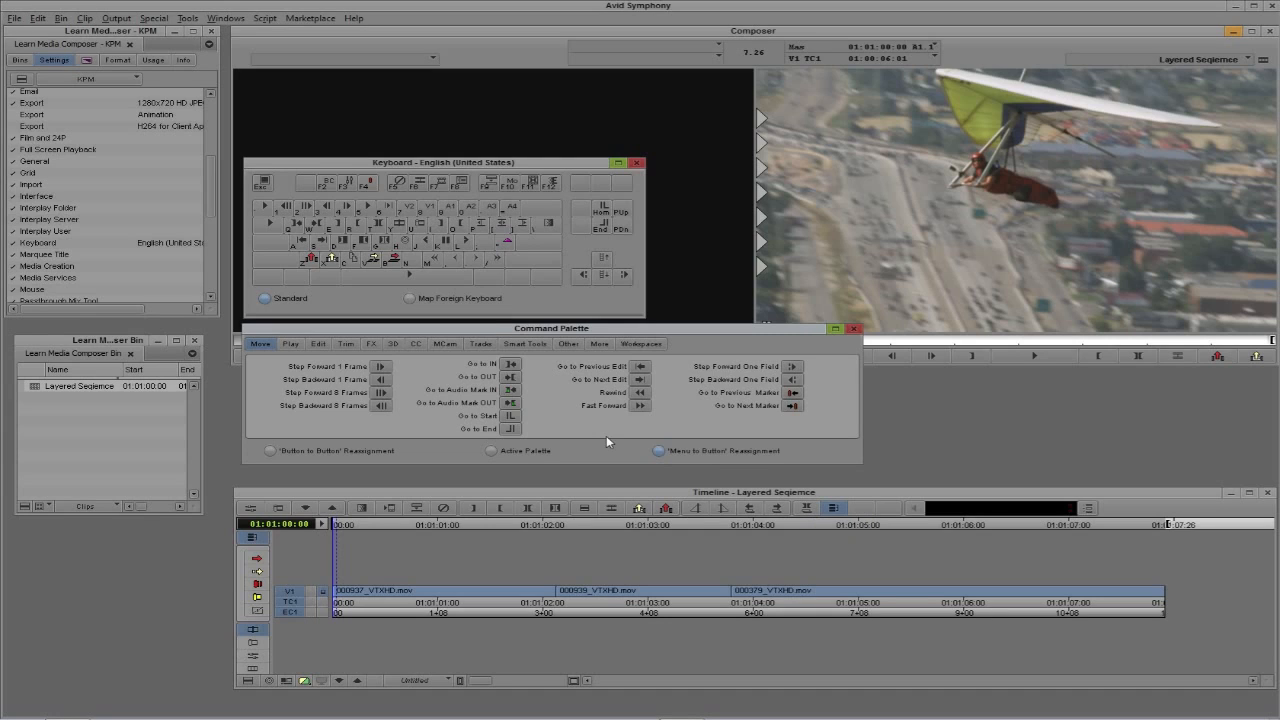
pyautogui.press('shift')
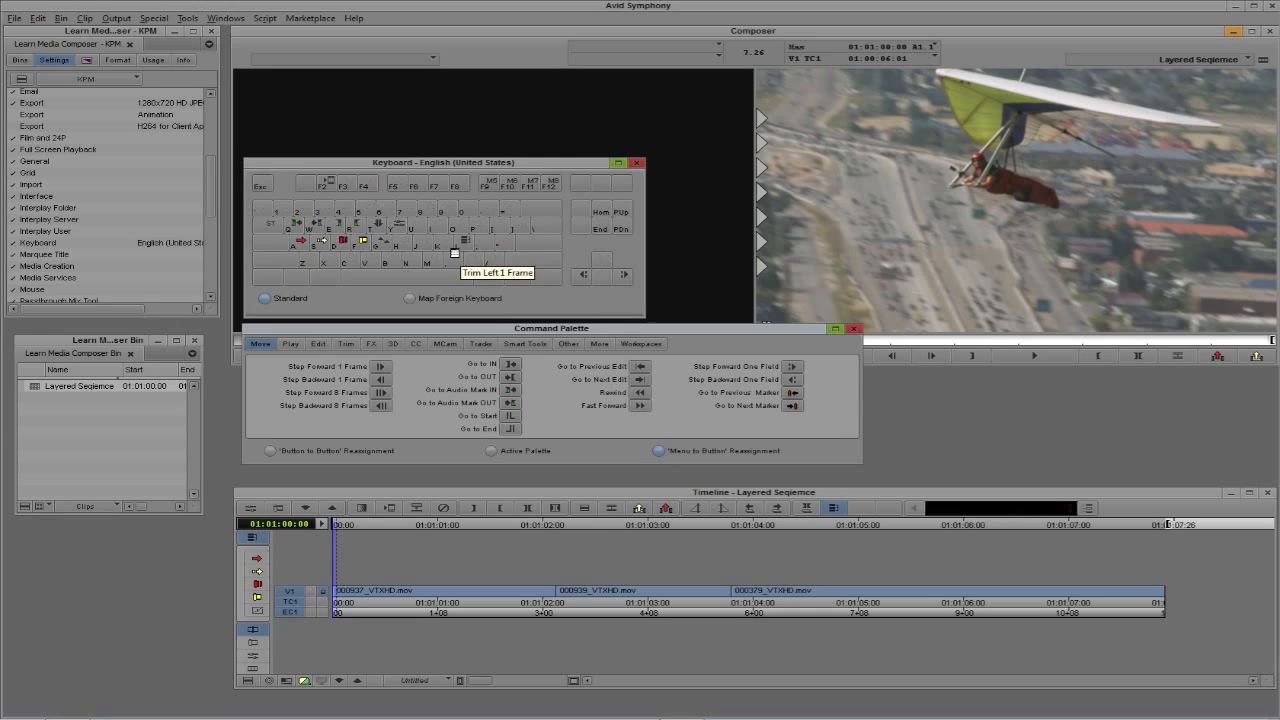
pyautogui.click(348, 188)
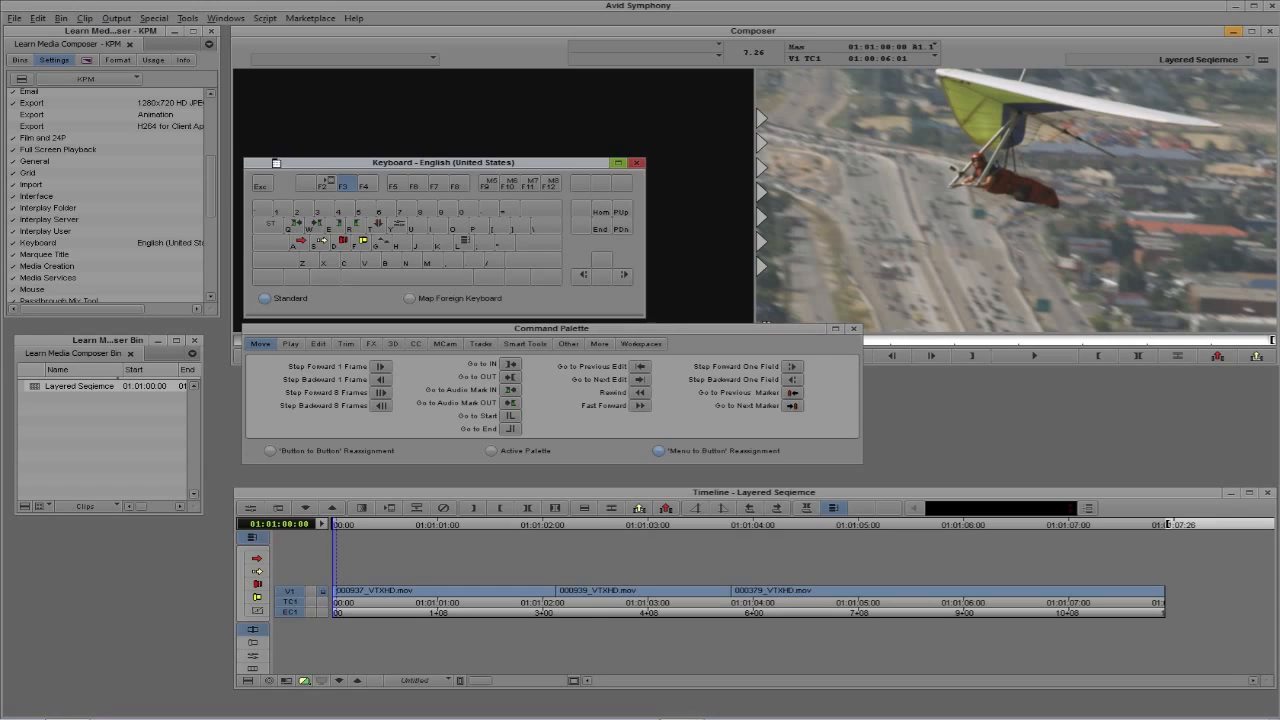
pyautogui.click(84, 19)
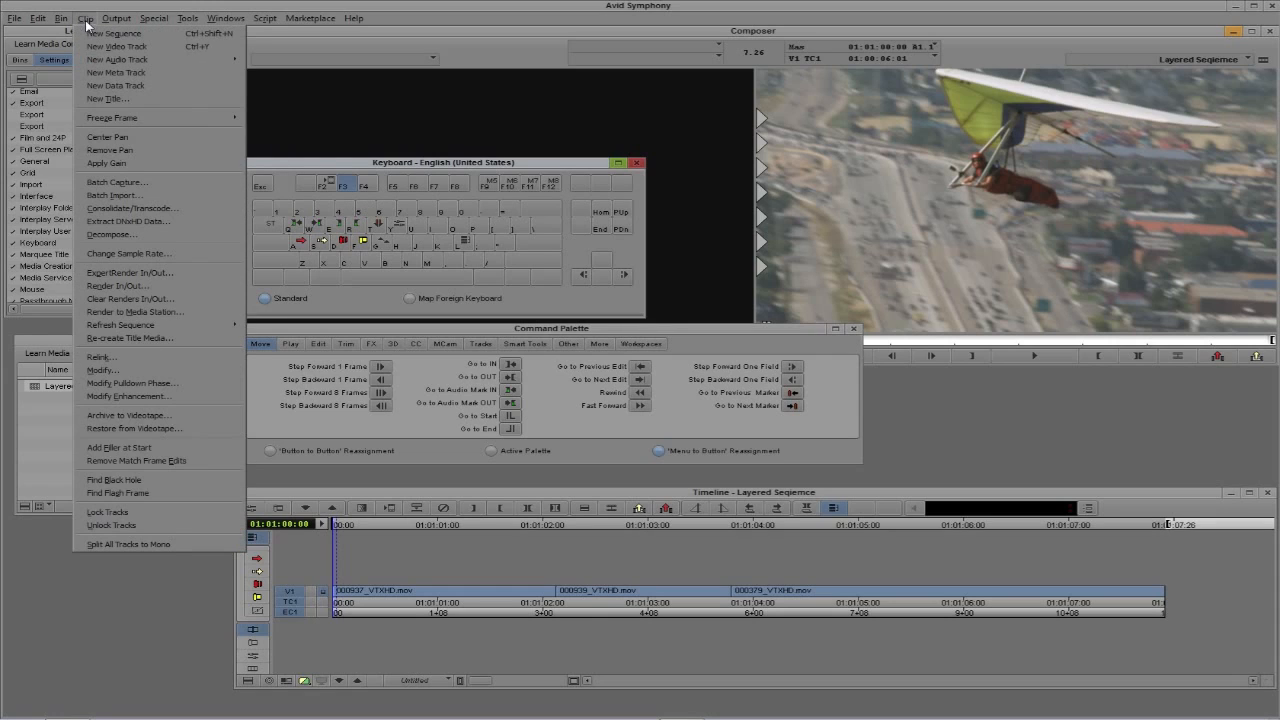
pyautogui.click(115, 196)
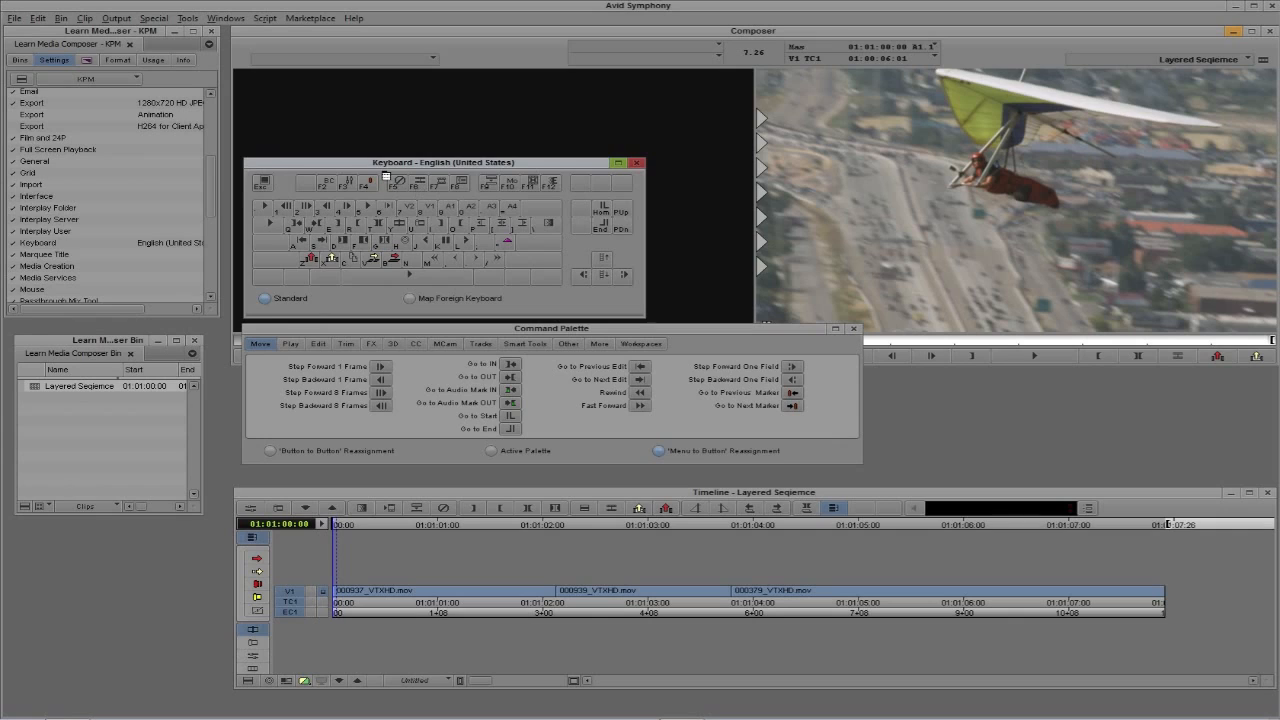
pyautogui.press('shift')
# Map the timeline's Audio Data Waveform option to the Extract button below the record monitor
pyautogui.click(251, 682)
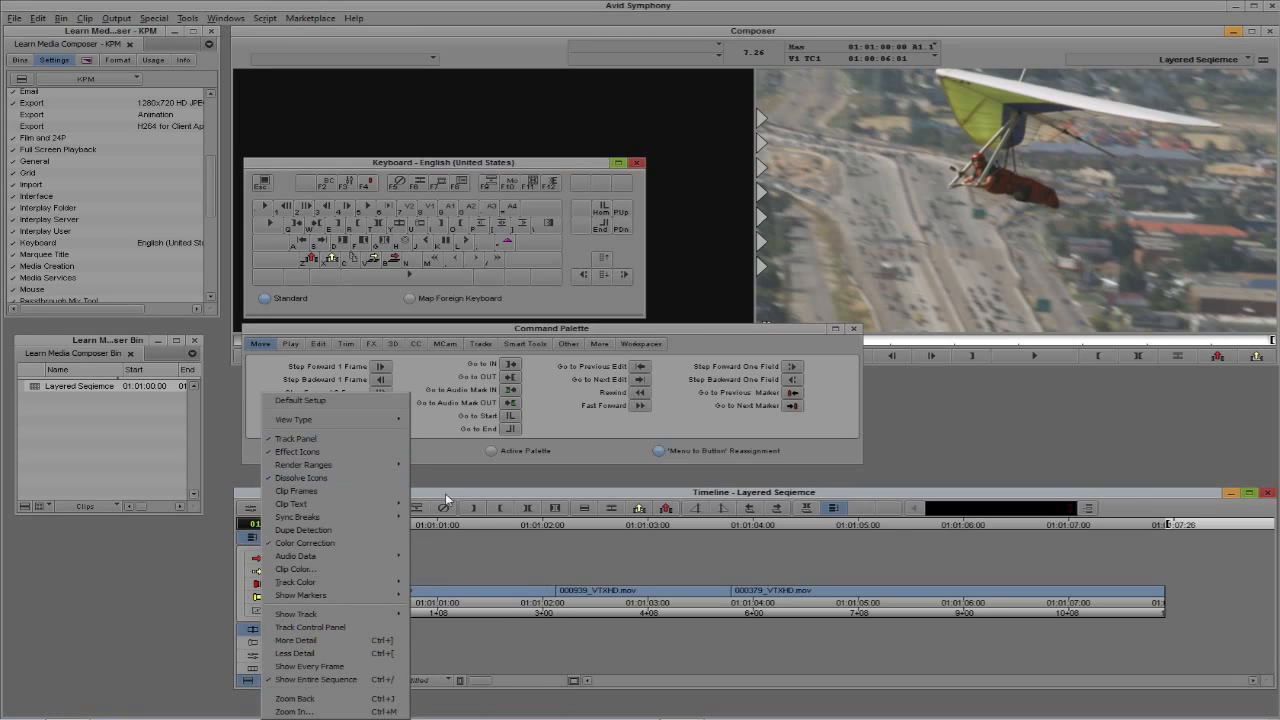
pyautogui.click(599, 328)
pyautogui.moveTo(599, 328); pyautogui.dragTo(638, 385)
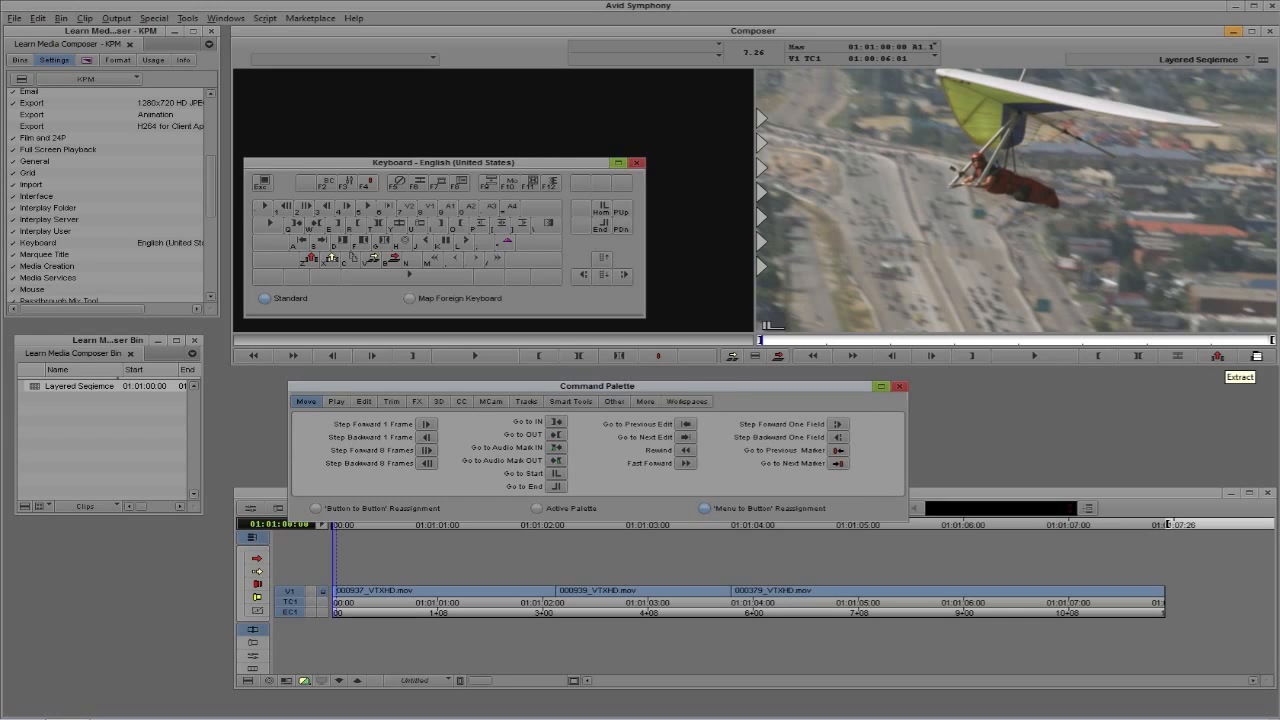
pyautogui.click(1257, 356)
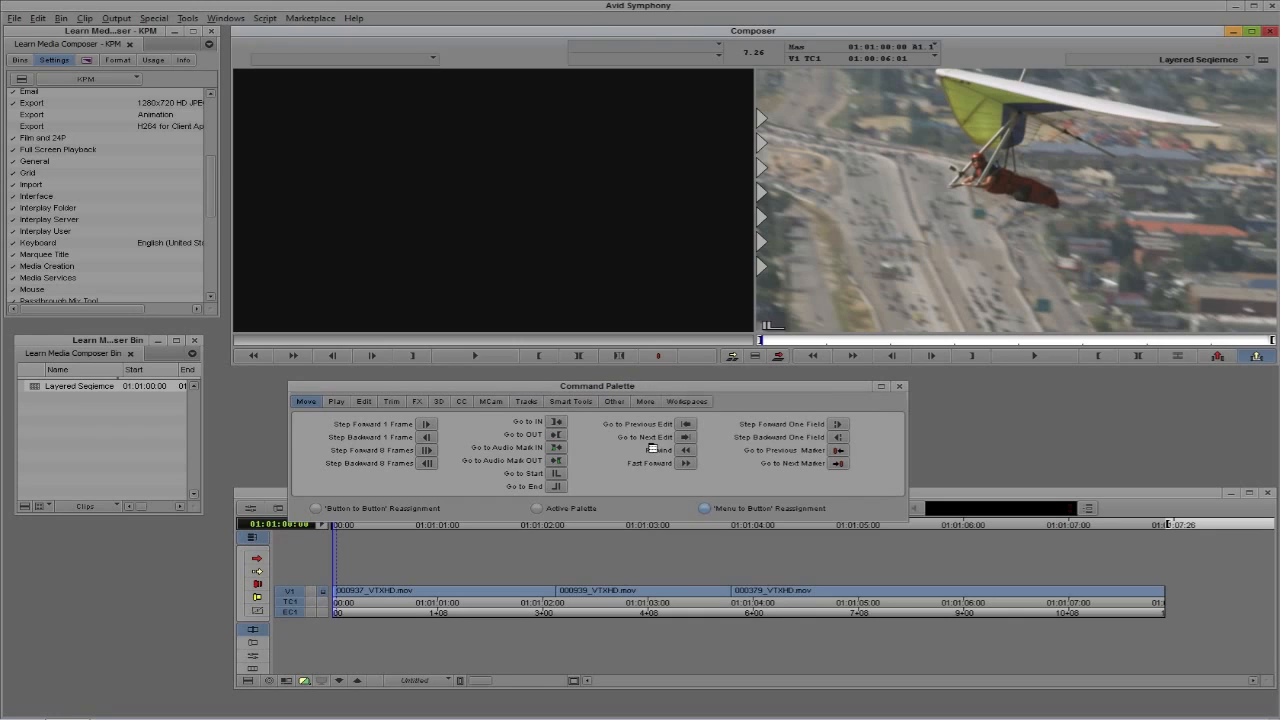
pyautogui.click(248, 682)
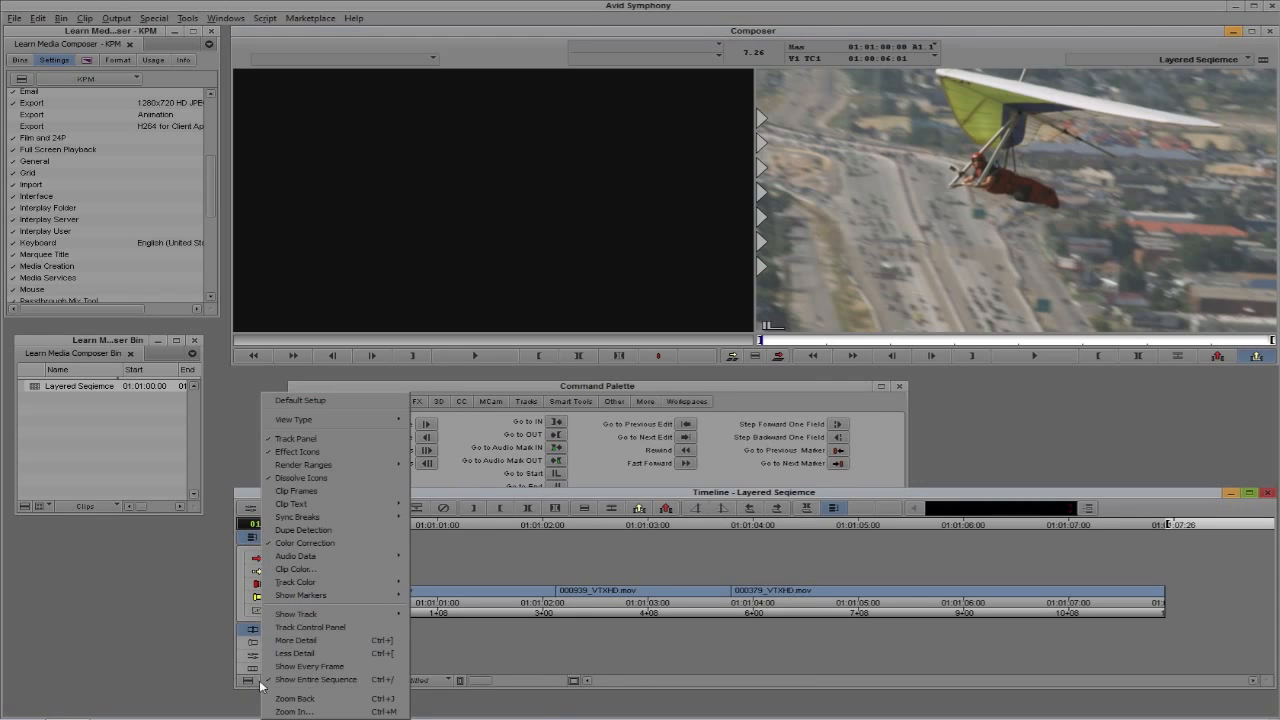
pyautogui.moveTo(310, 561)
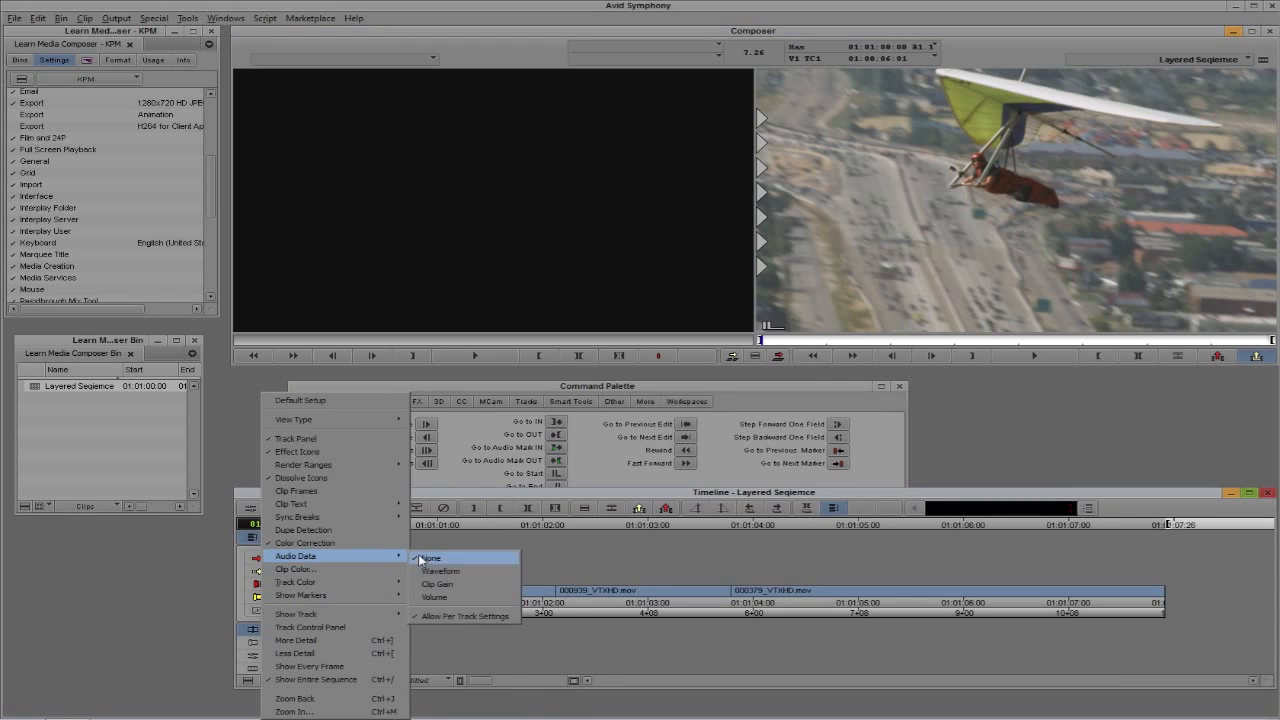
pyautogui.click(472, 567)
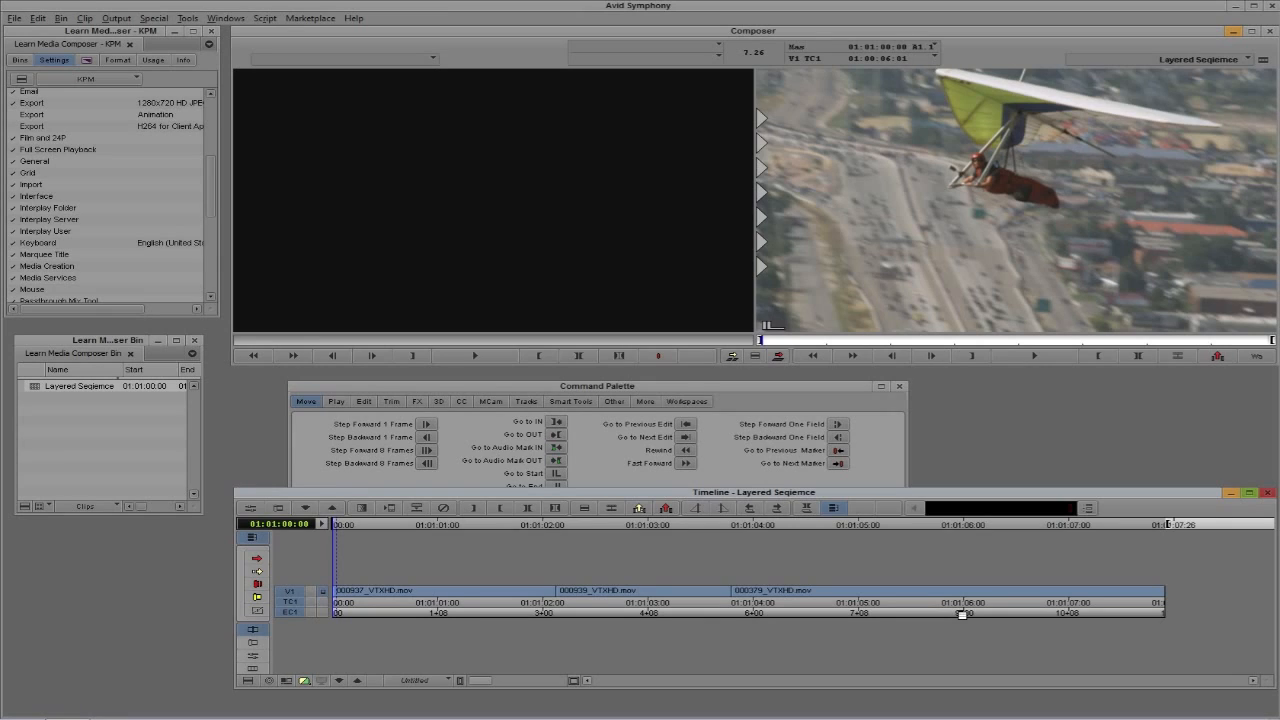
# Use 'Button to Button' Reassignment to blank out the Lift button below the record monitor and the red marker button below the source monitor
pyautogui.click(693, 386)
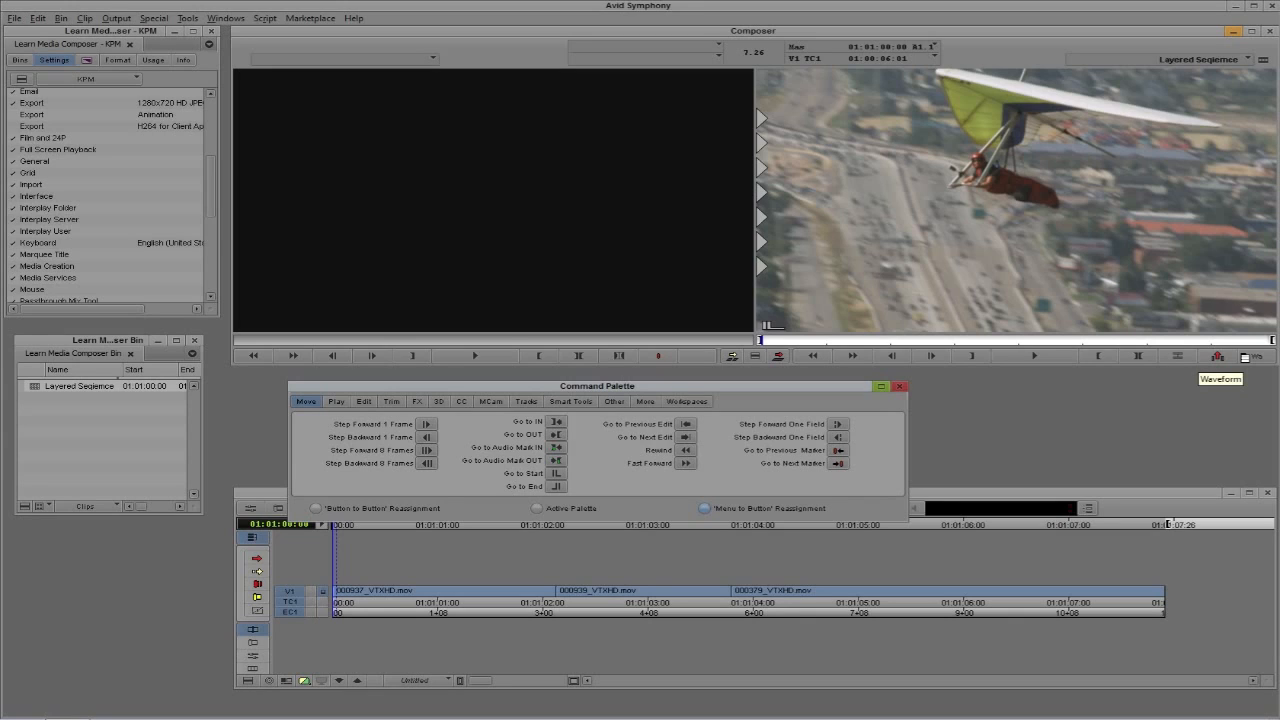
pyautogui.click(315, 508)
pyautogui.click(614, 401)
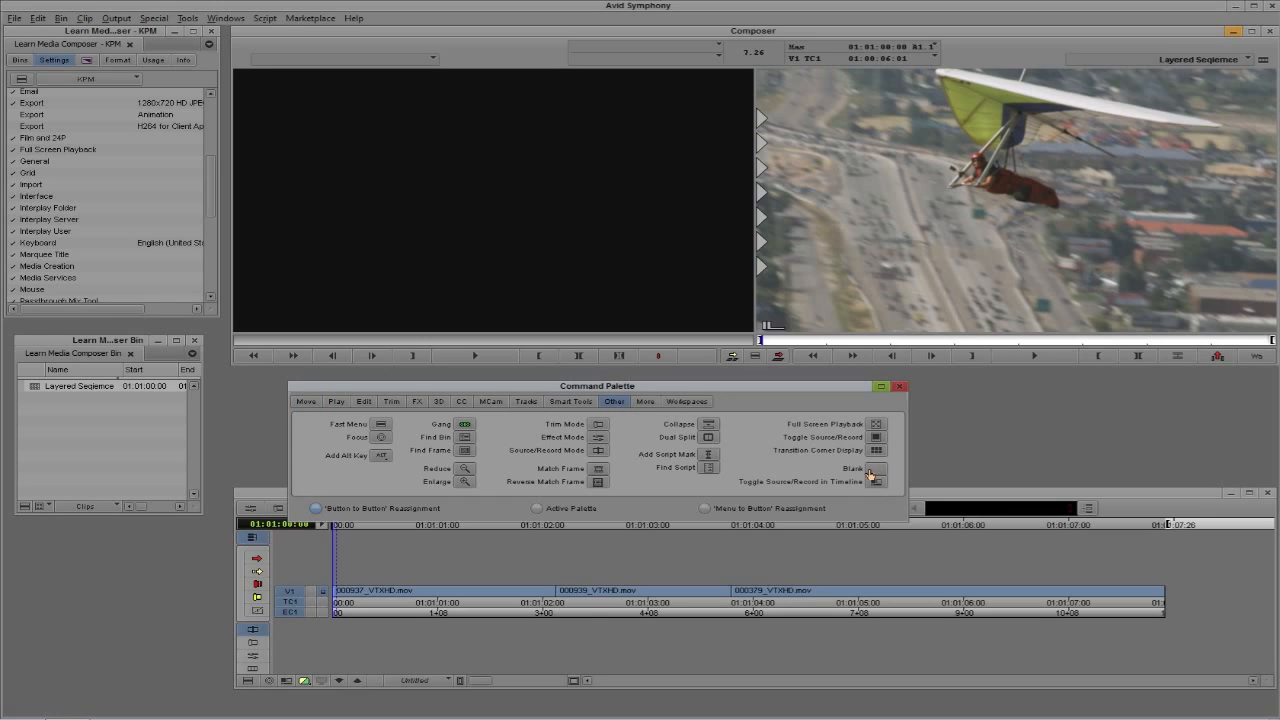
pyautogui.moveTo(870, 474); pyautogui.dragTo(911, 514)
pyautogui.moveTo(668, 363); pyautogui.dragTo(665, 361)
# Load 000374_VTXHD.mov from the Boxing bin into the source monitor and clear its IN and OUT marks
pyautogui.click(21, 61)
pyautogui.doubleClick(38, 139)
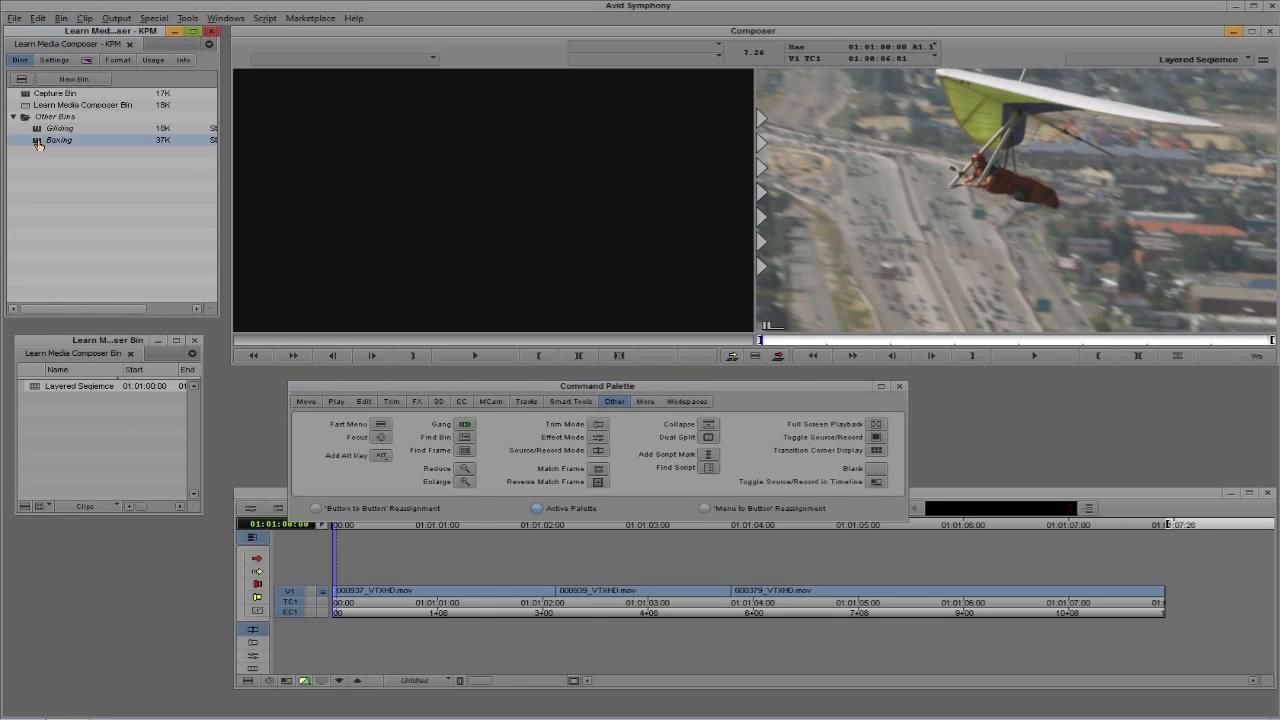
pyautogui.moveTo(338, 291); pyautogui.dragTo(110, 307)
pyautogui.click(64, 469)
pyautogui.moveTo(64, 469); pyautogui.dragTo(511, 190)
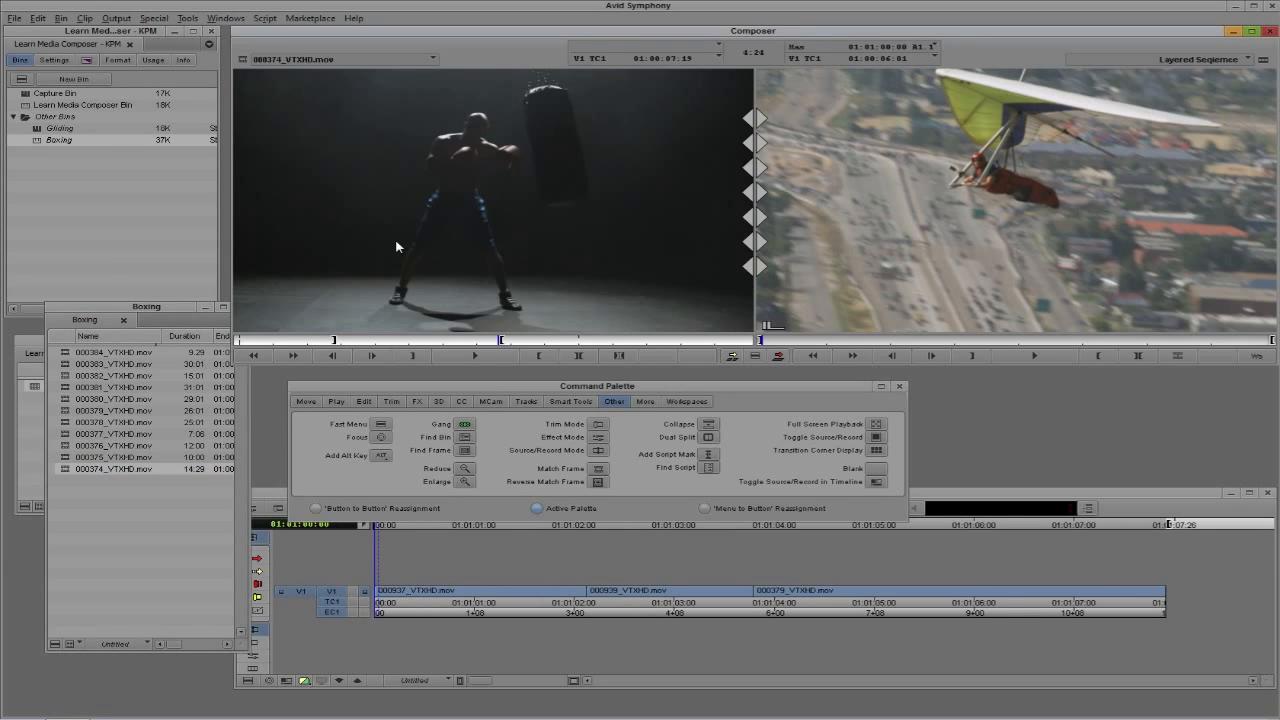
pyautogui.press('g')
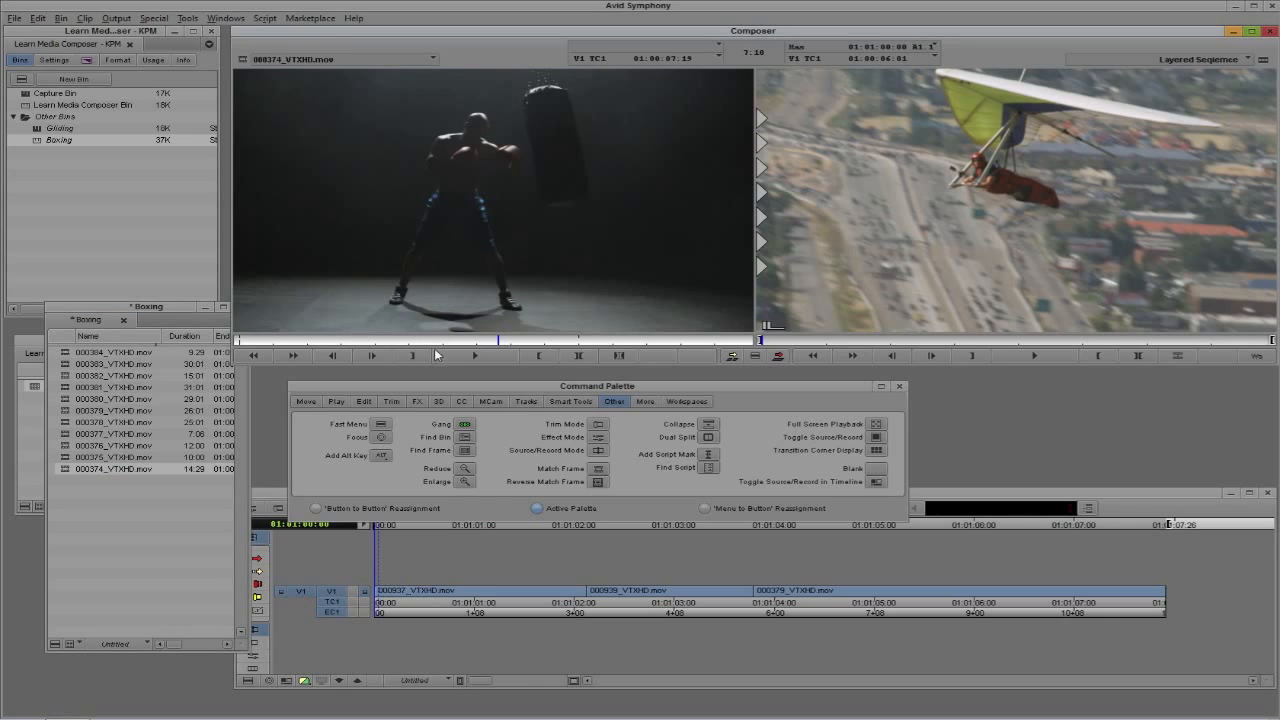
# With the Active Palette, play the boxing clip forward, stop it, and mark OUT at about 01:00:10:11
pyautogui.moveTo(452, 385); pyautogui.dragTo(454, 377)
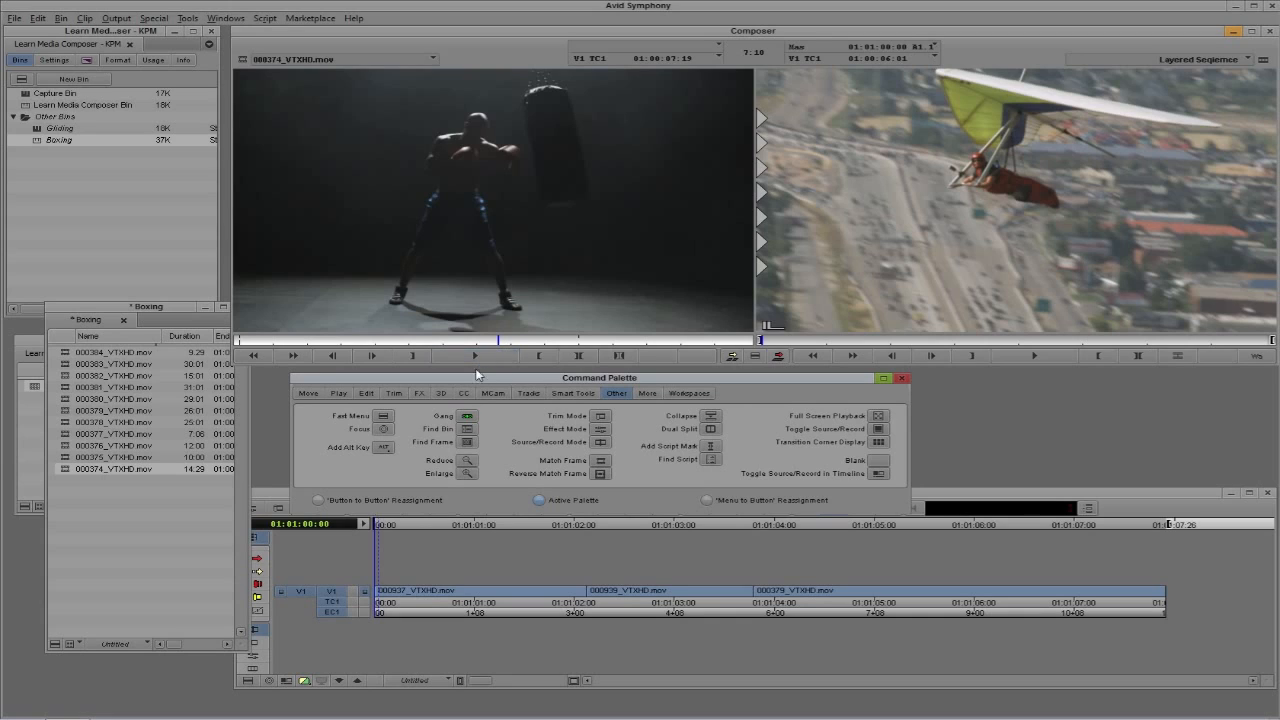
pyautogui.moveTo(467, 376); pyautogui.dragTo(465, 371)
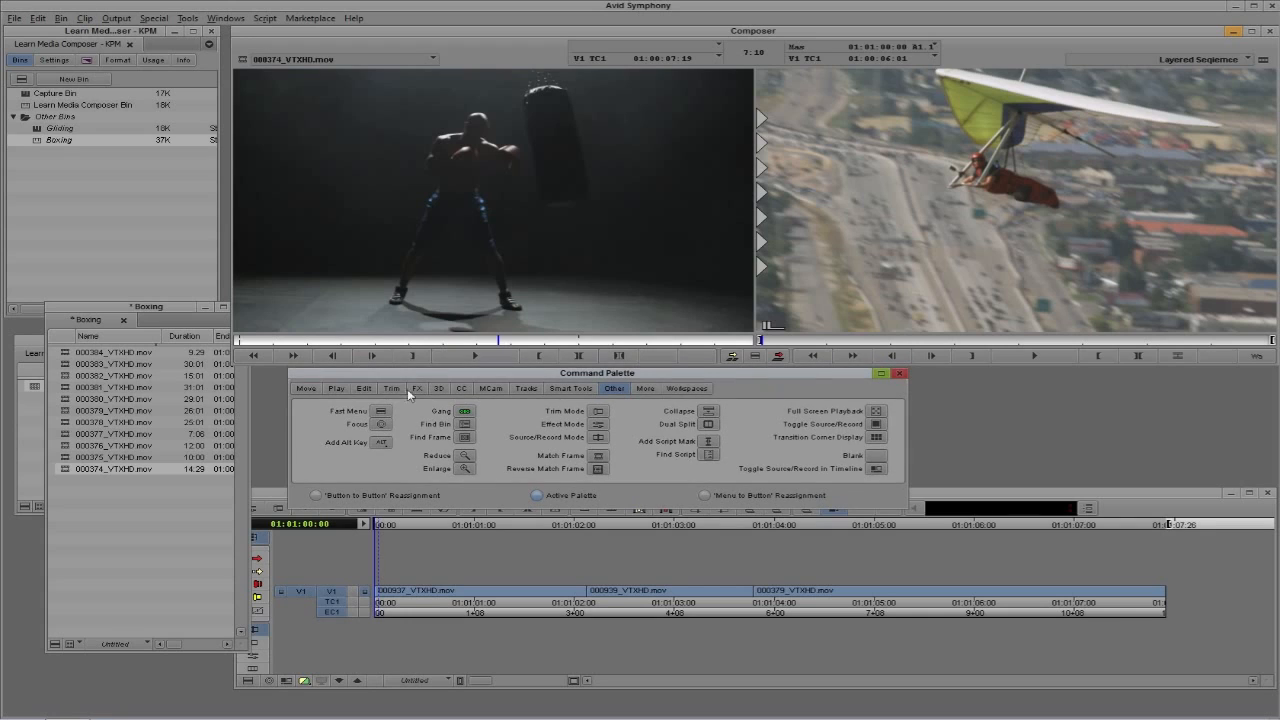
pyautogui.click(335, 389)
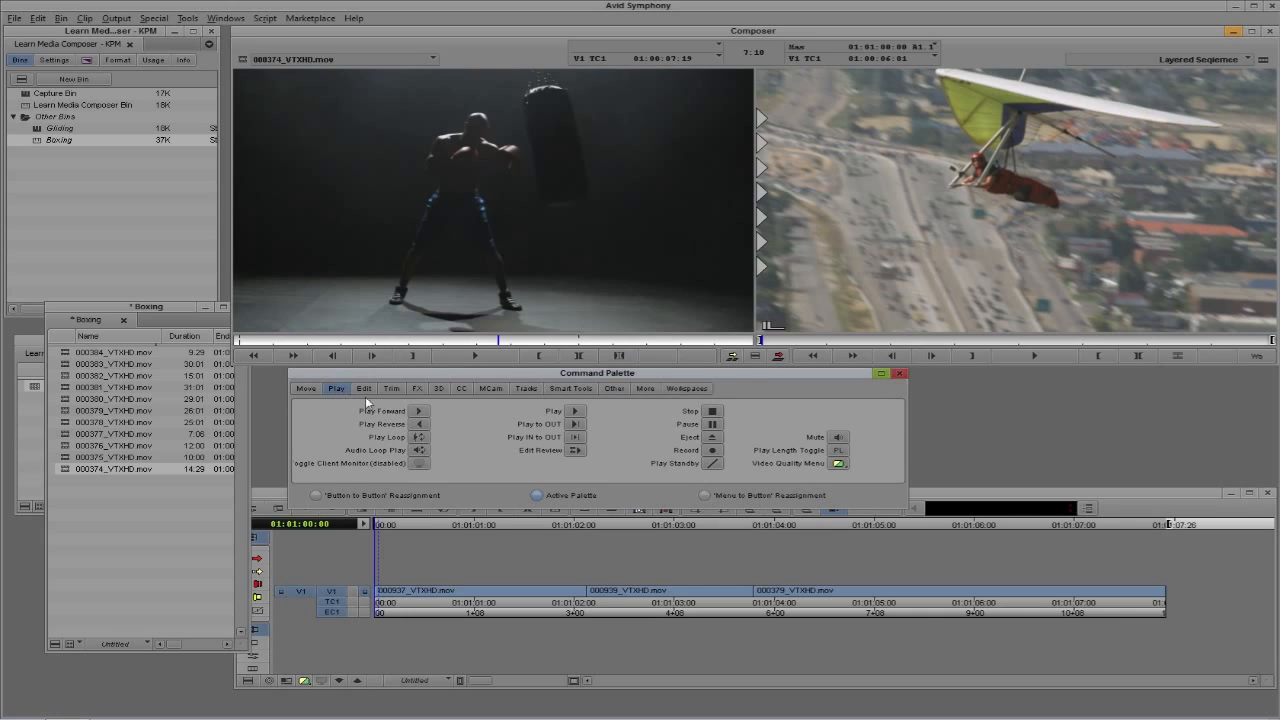
pyautogui.click(417, 411)
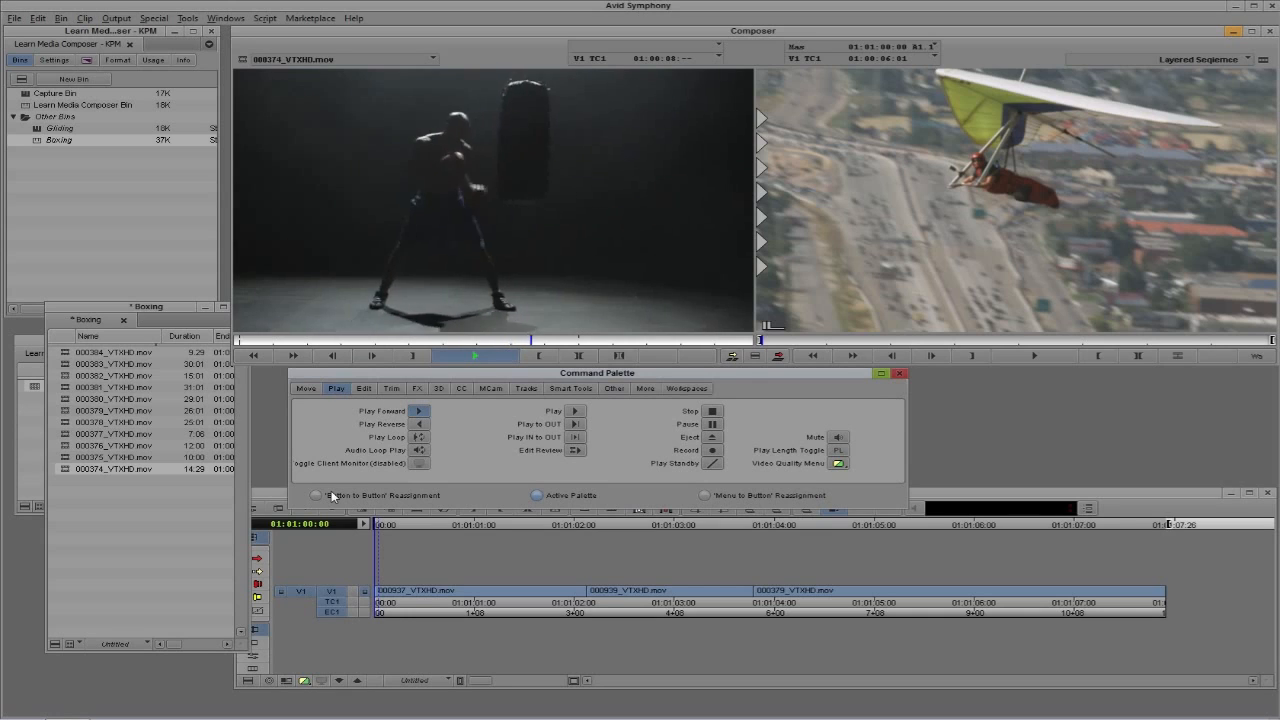
pyautogui.click(416, 413)
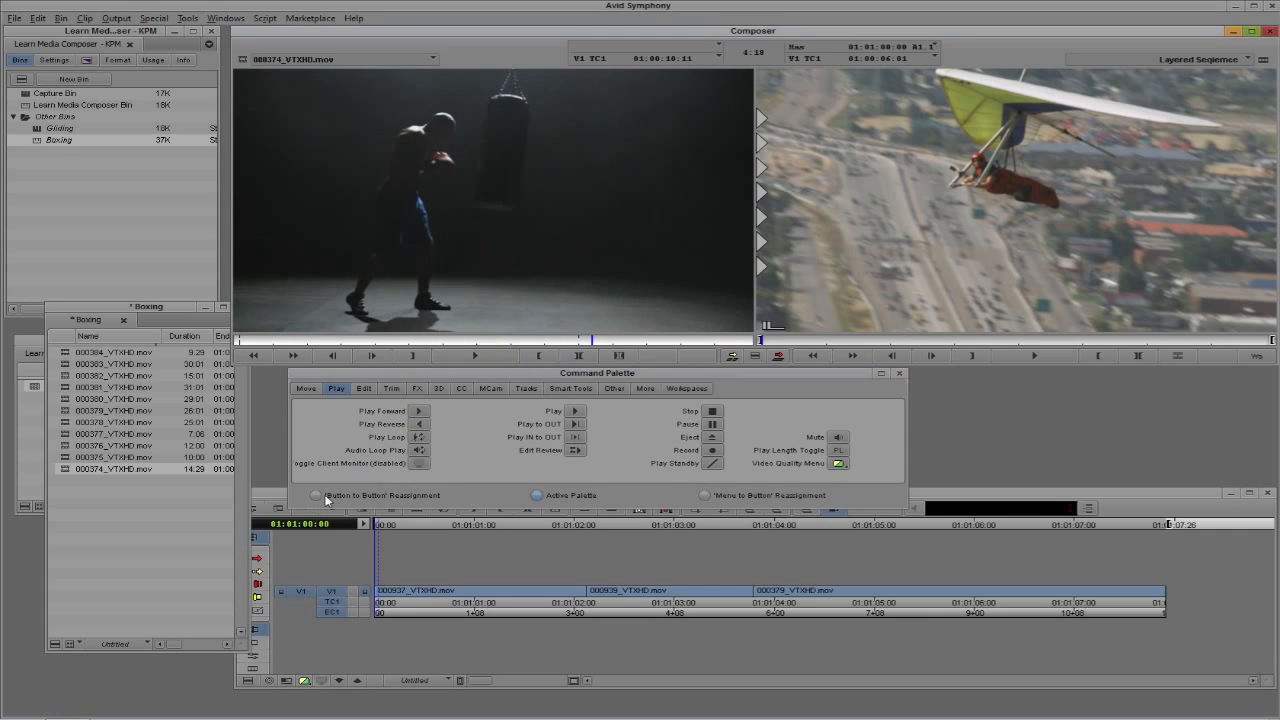
pyautogui.click(363, 389)
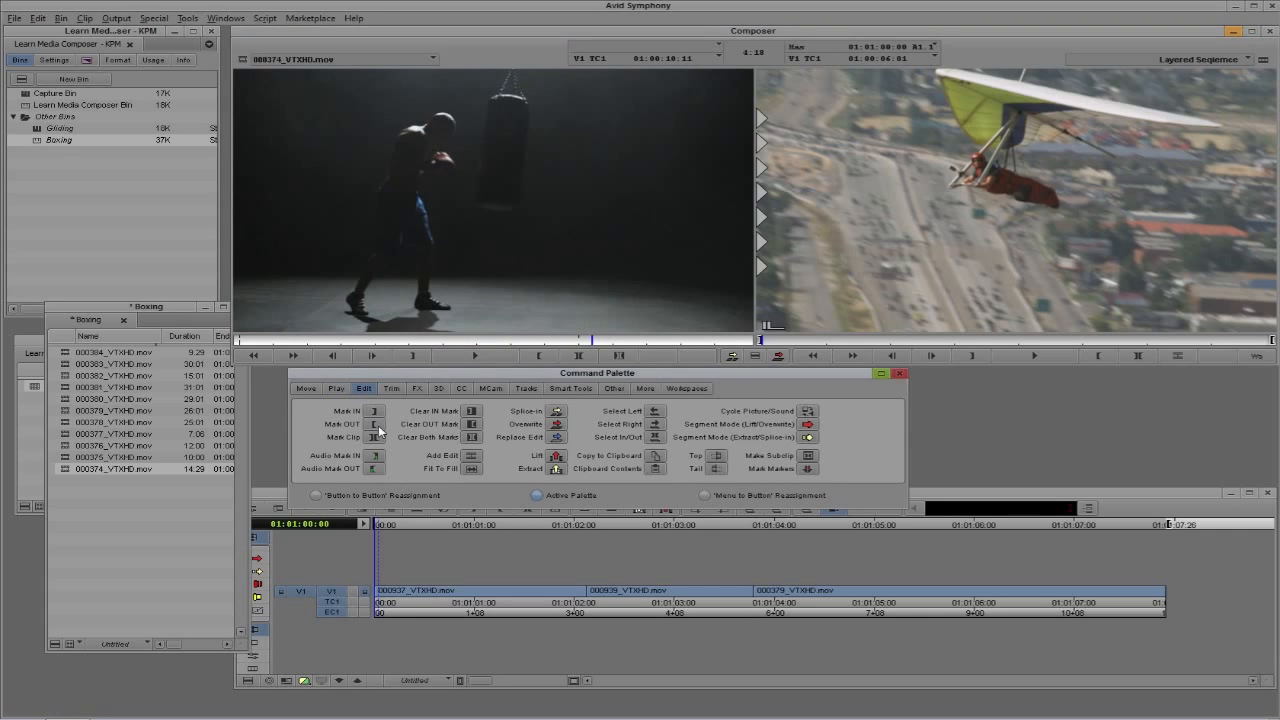
pyautogui.click(378, 426)
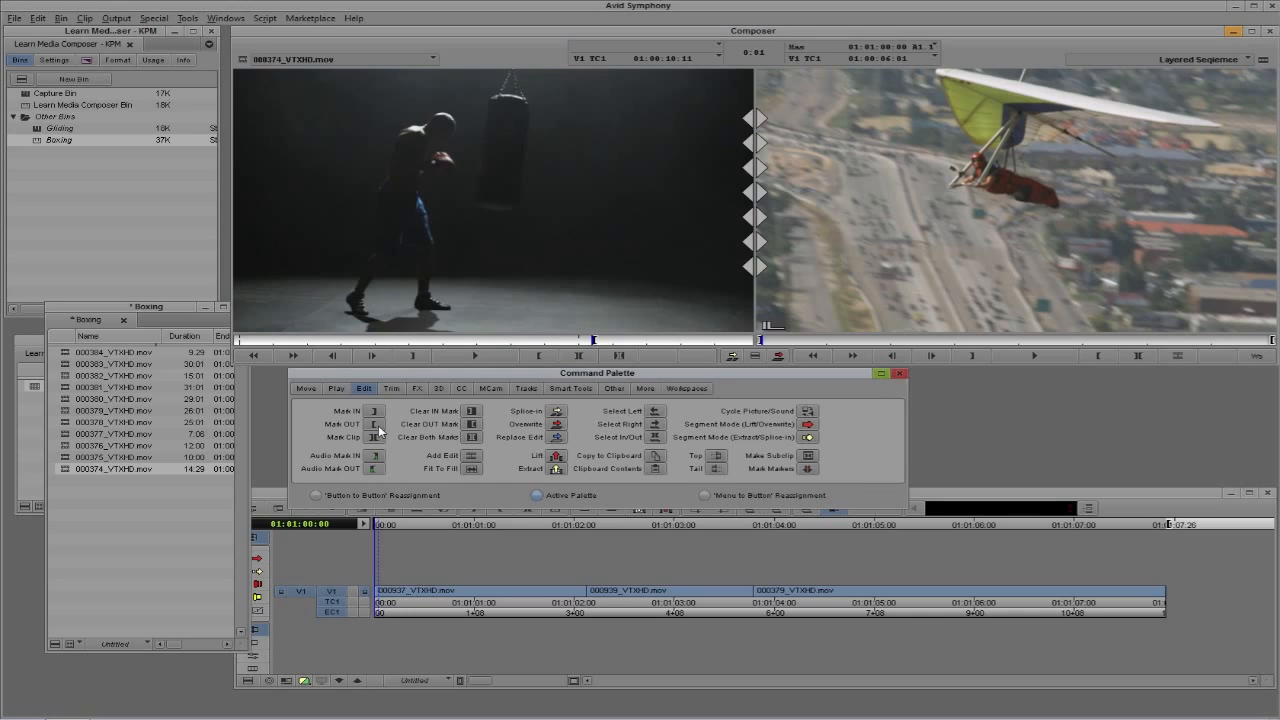
# Play the boxing clip in reverse from the Command Palette, stop it, and mark IN at about 01:00:06:20
pyautogui.click(336, 389)
pyautogui.click(417, 424)
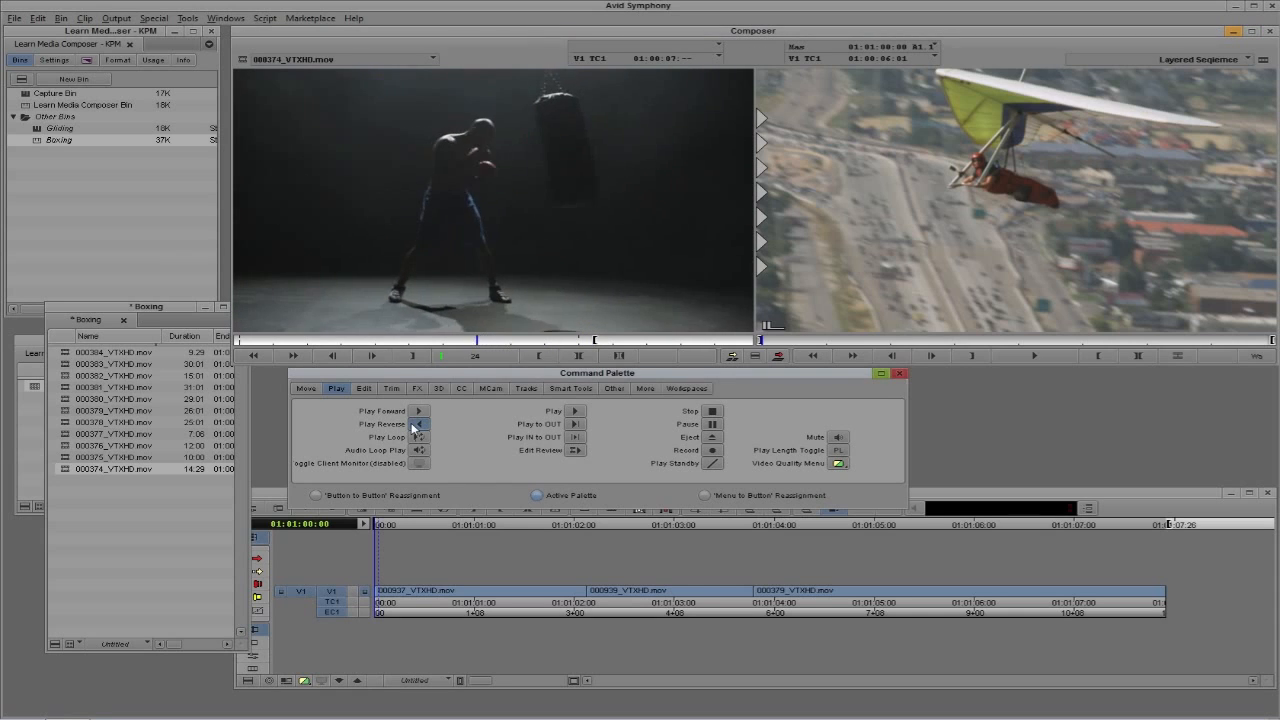
pyautogui.click(413, 428)
pyautogui.click(363, 389)
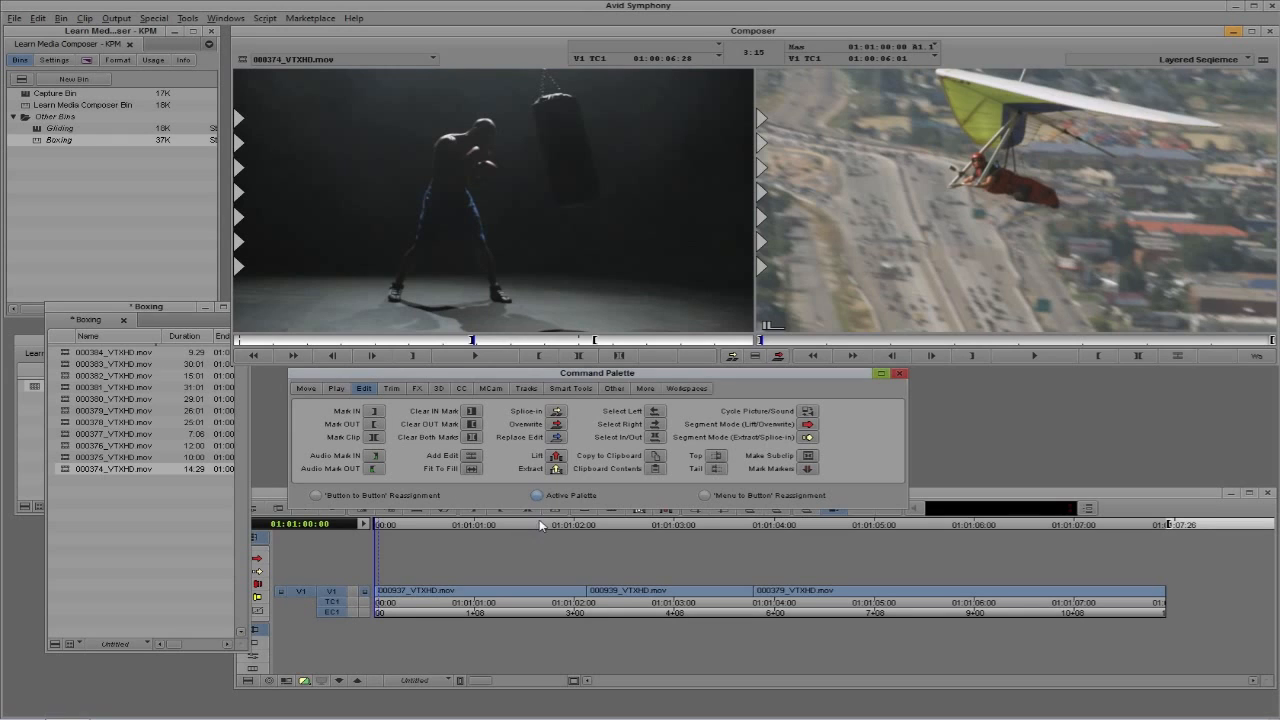
# Park at the end of the sequence, try to overwrite the marked boxing clip there, and undo that edit
pyautogui.moveTo(563, 592); pyautogui.dragTo(1178, 592)
pyautogui.click(903, 456)
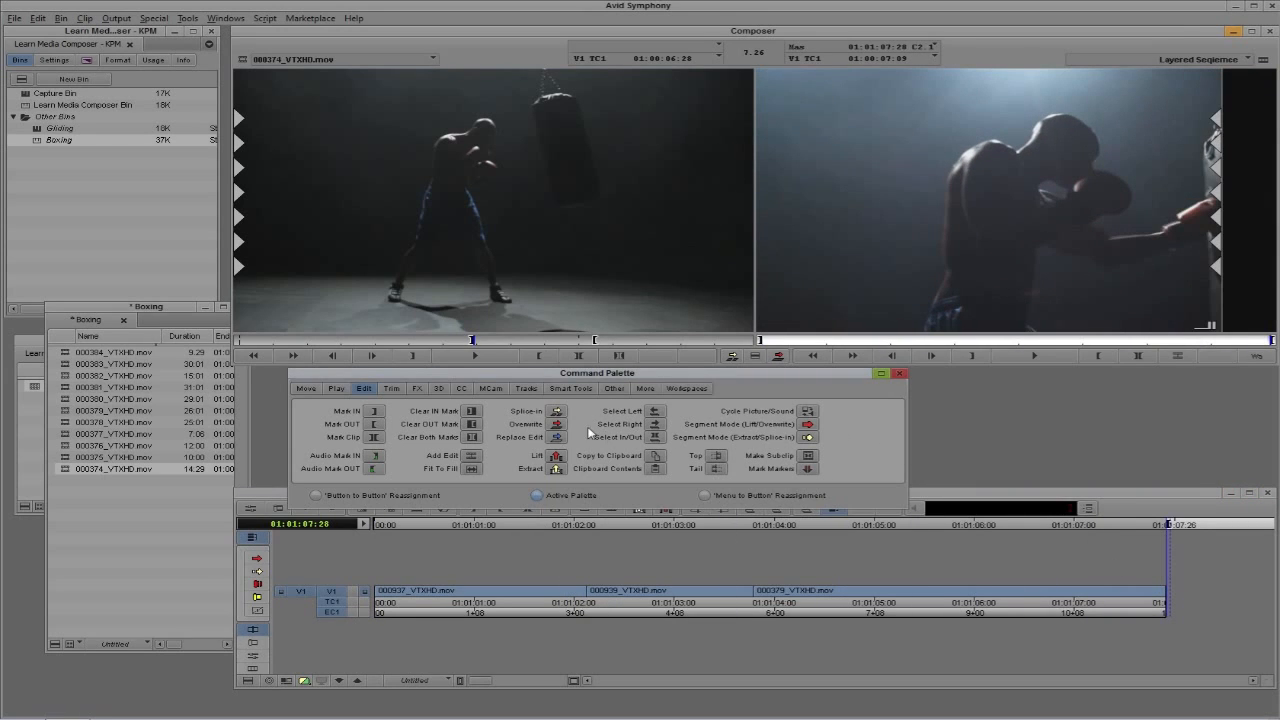
pyautogui.click(557, 424)
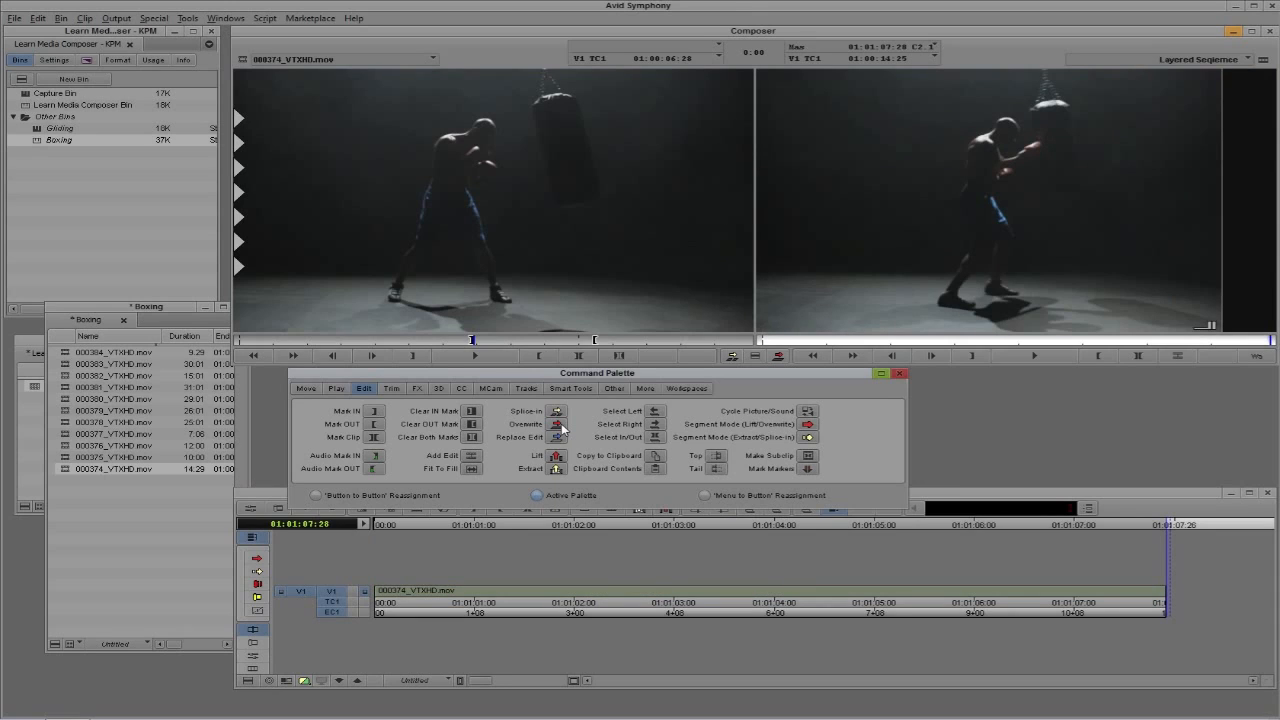
pyautogui.hotkey('ctrl', 'z')
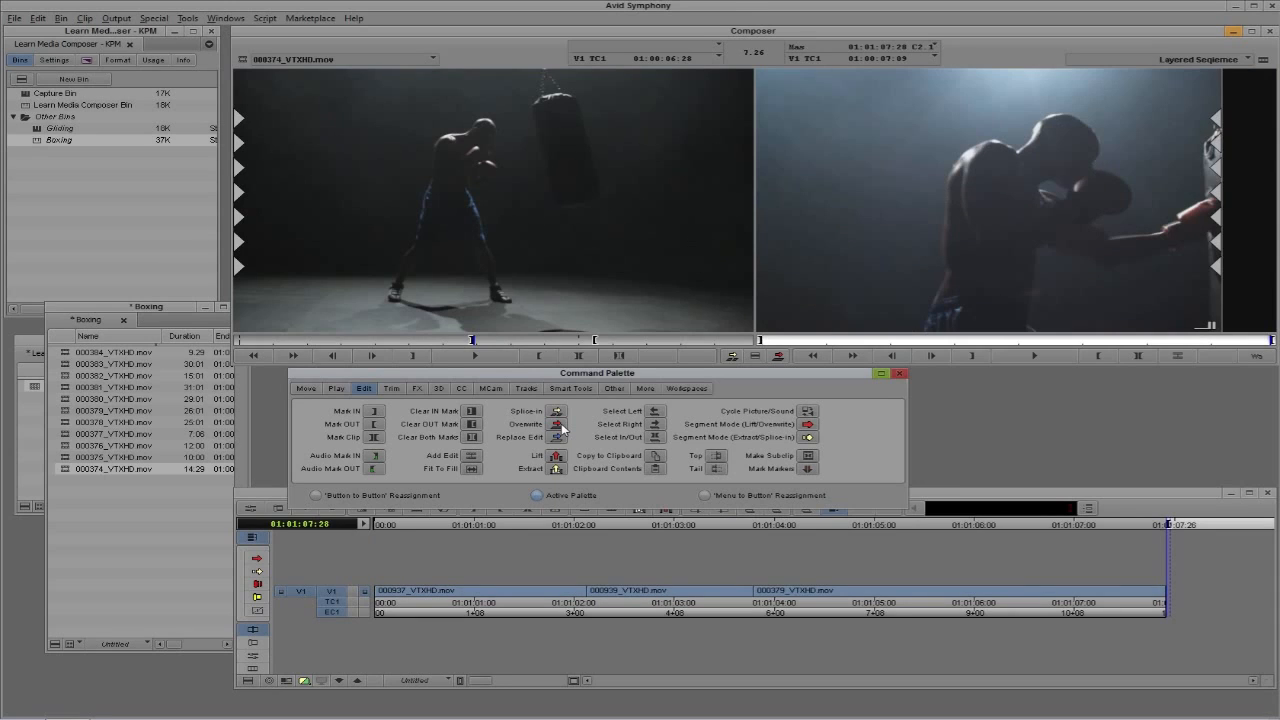
# Clear the sequence's IN and OUT marks and overwrite the marked portion of 000374_VTXHD.mov onto the end of V1 with the Active Palette
pyautogui.press('g')
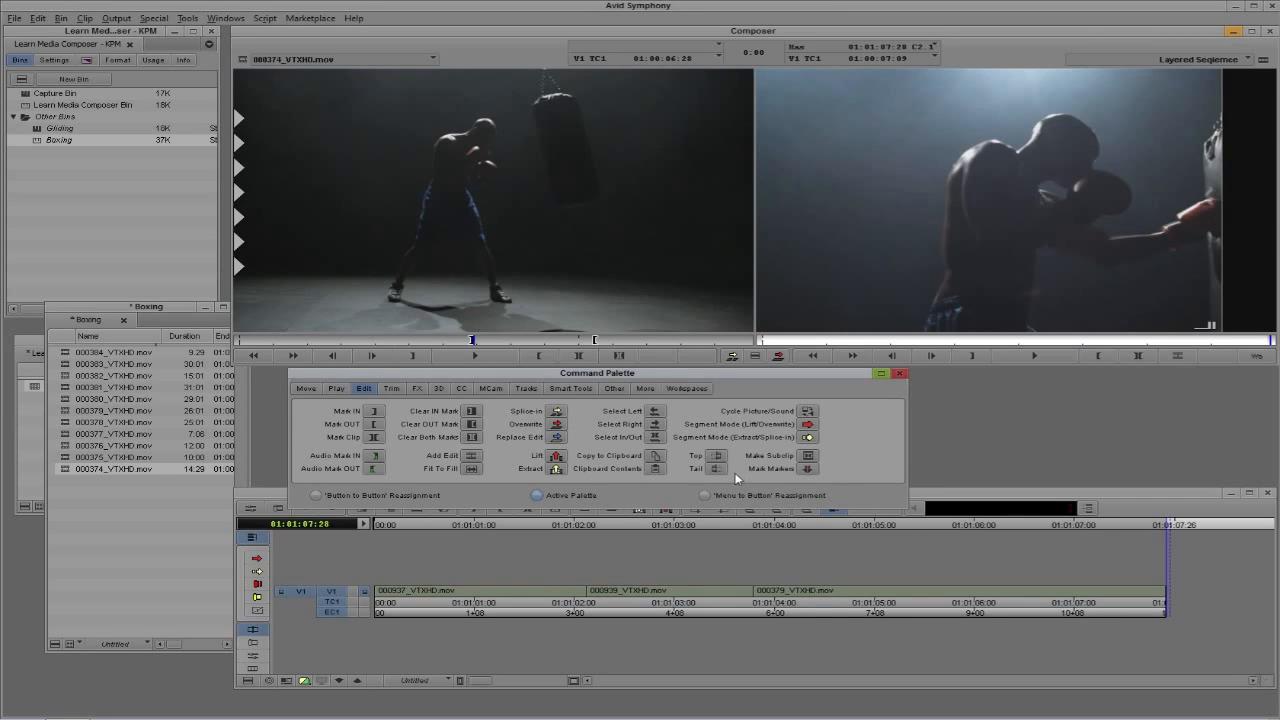
pyautogui.click(557, 424)
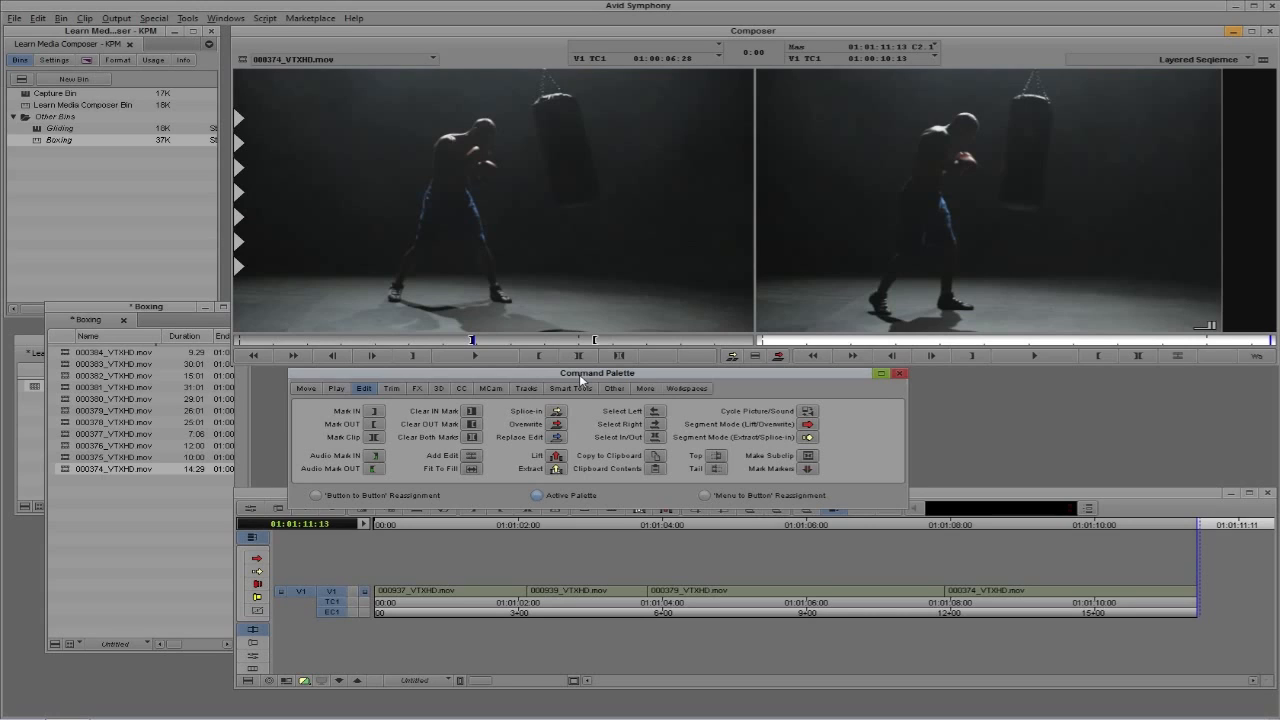
# Display the FX commands in the Command Palette
pyautogui.click(420, 389)
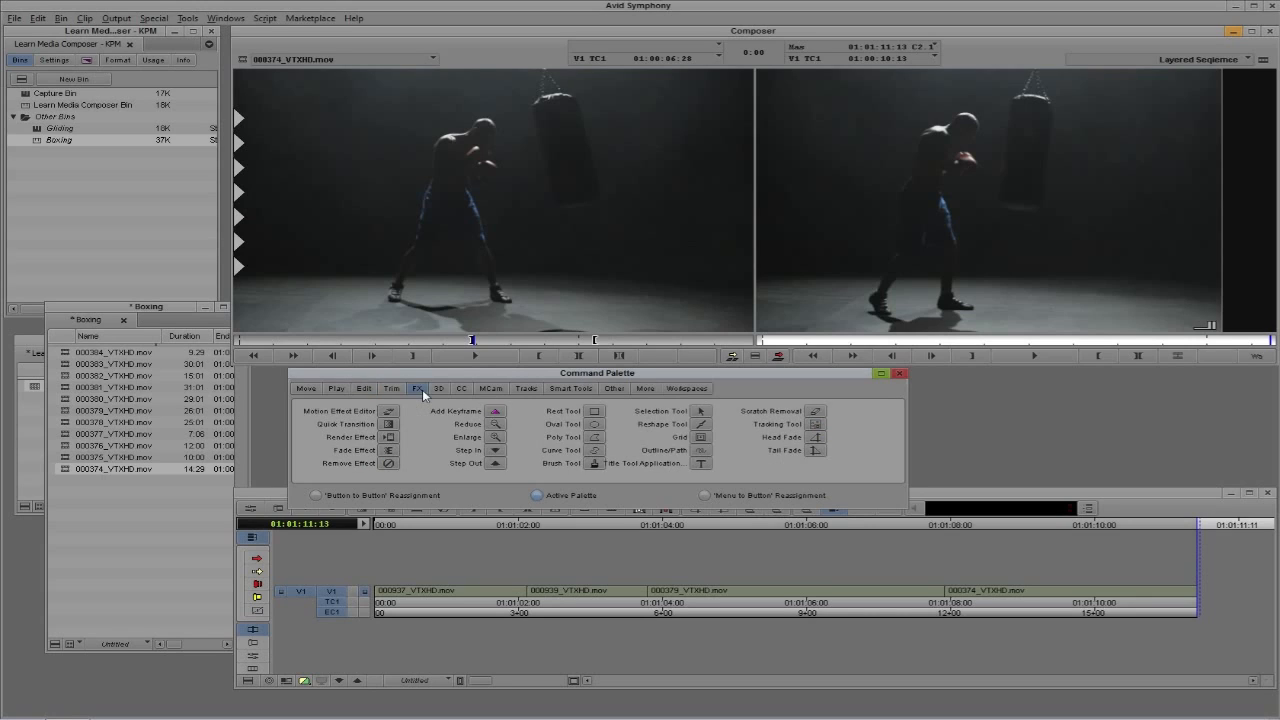